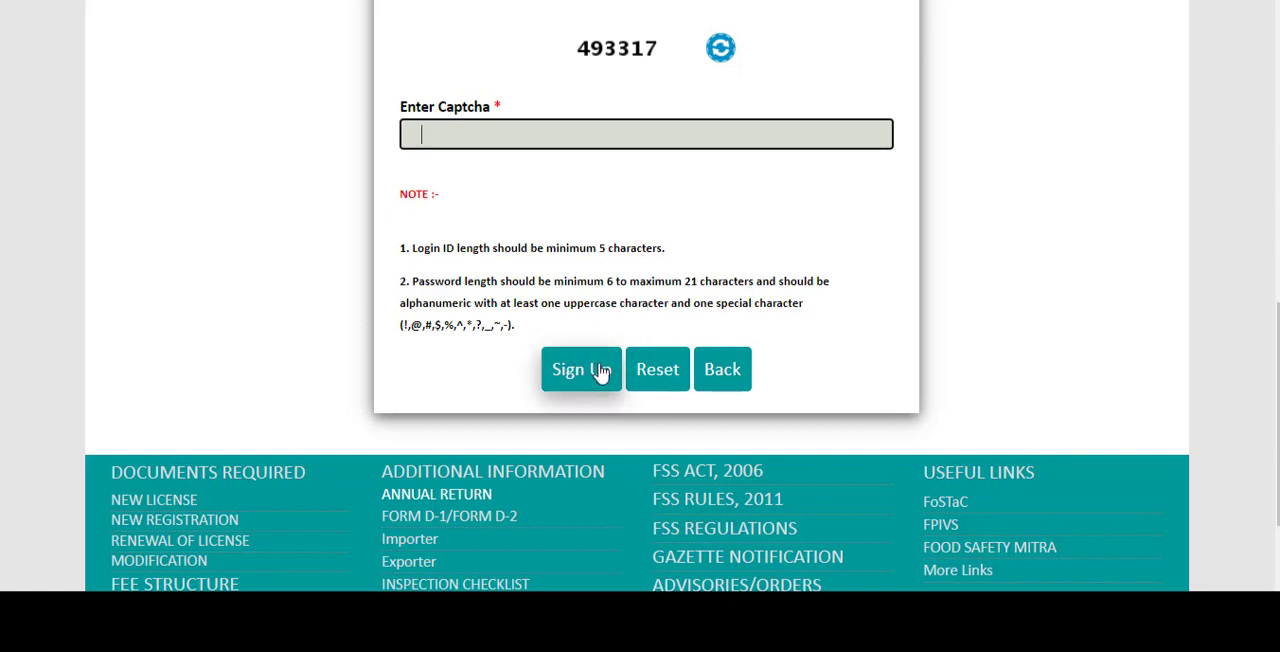
- Leave the sign-up form and sign in through the business login, entering the captcha code for the saved user account
left_click(717, 371)
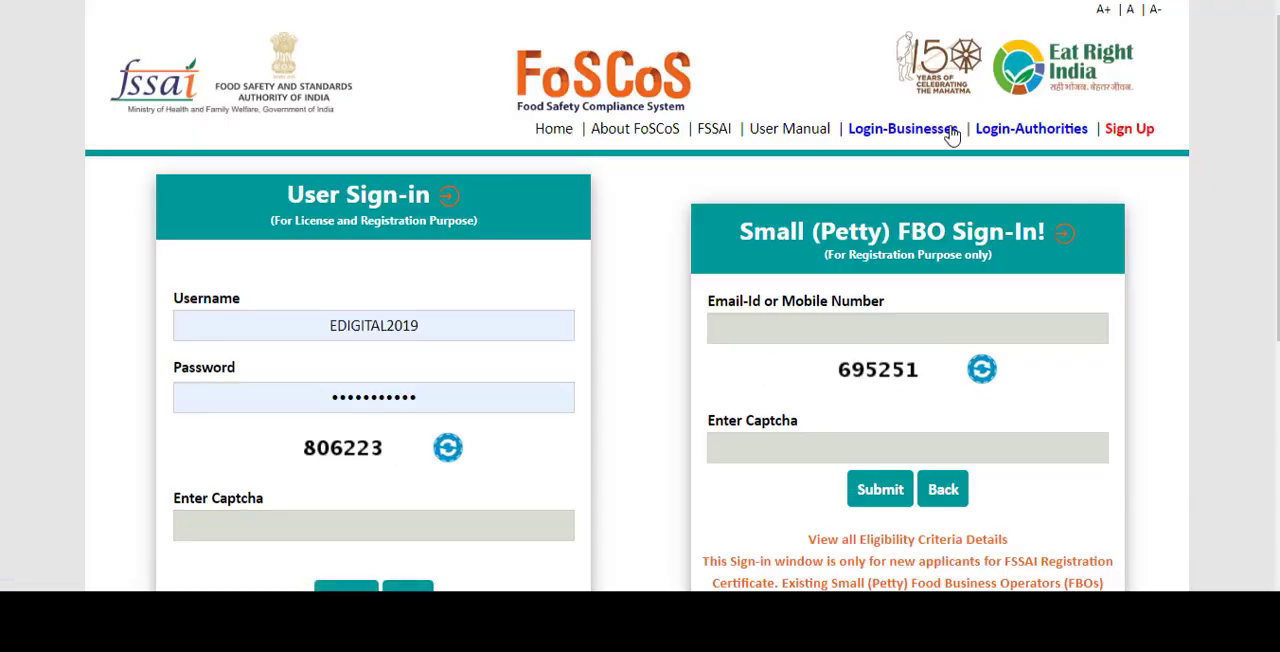
left_click(906, 136)
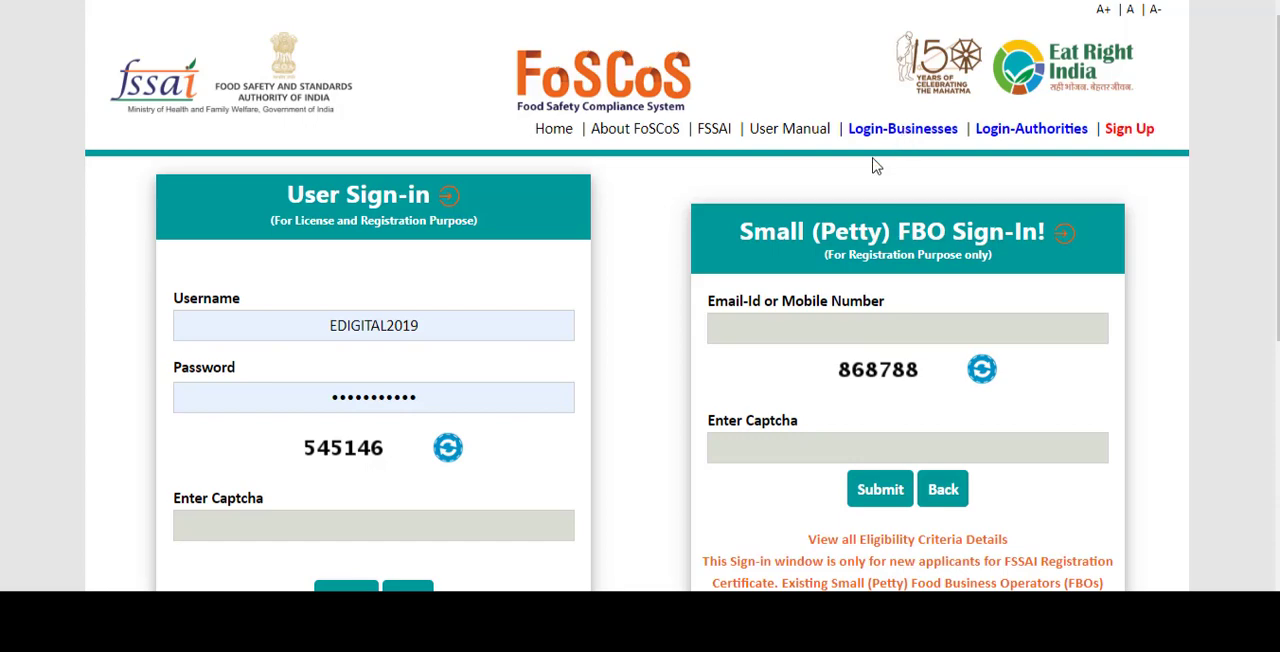
scroll(878, 165, "down", 3)
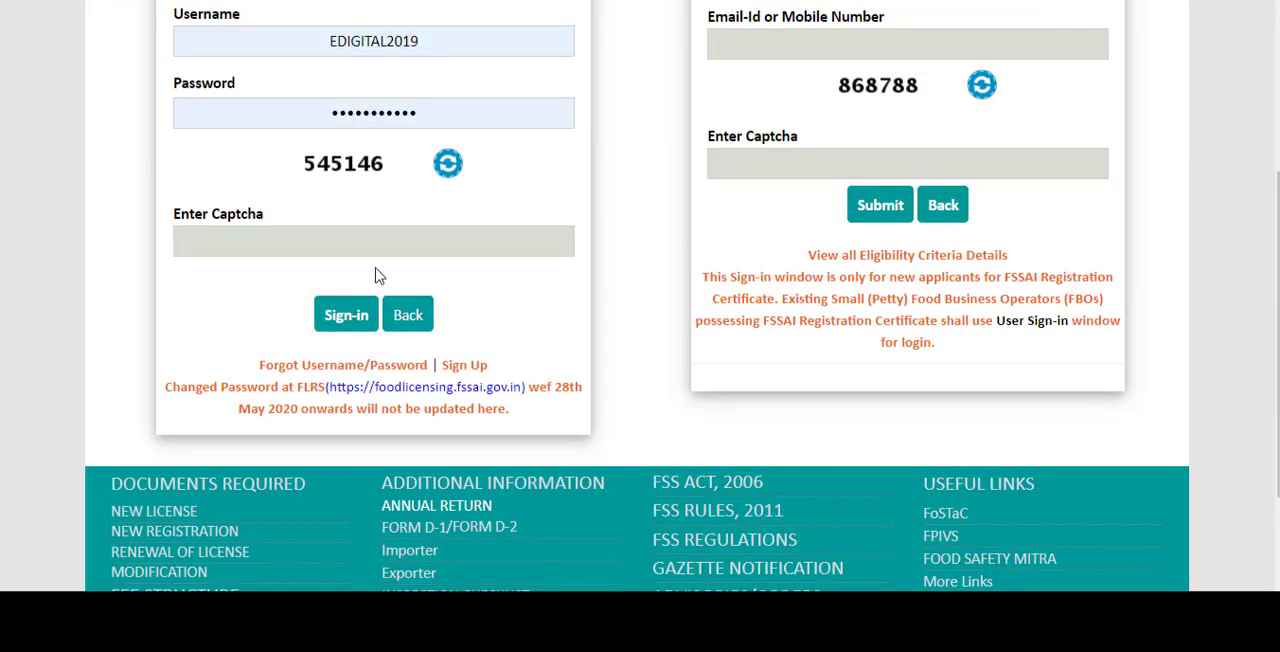
left_click(357, 237)
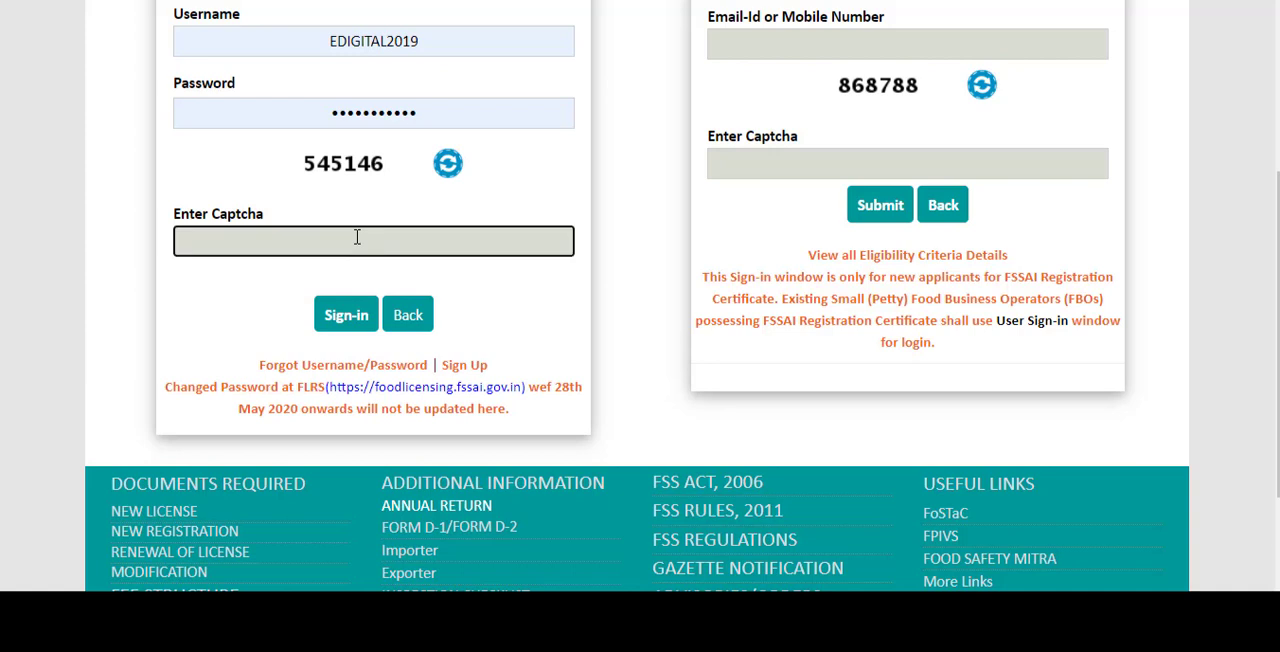
type("545146")
left_click(342, 312)
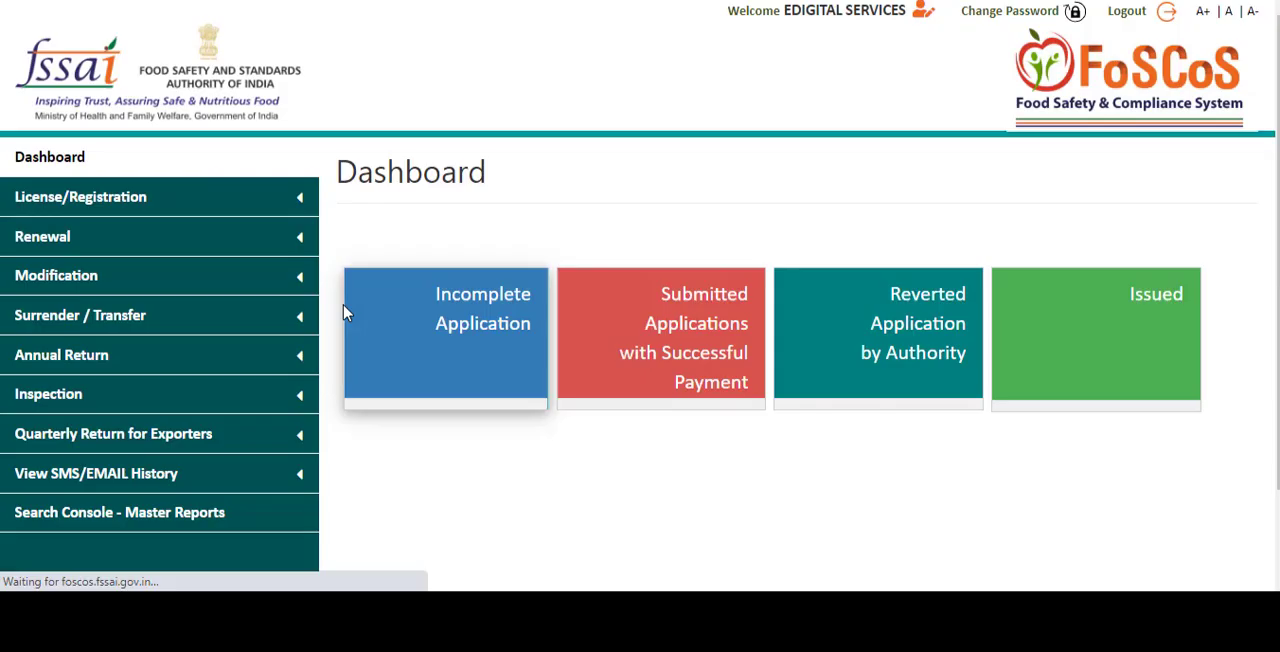
- Start an application for a new License/Registration and set the state of the premises to Delhi
left_click(164, 201)
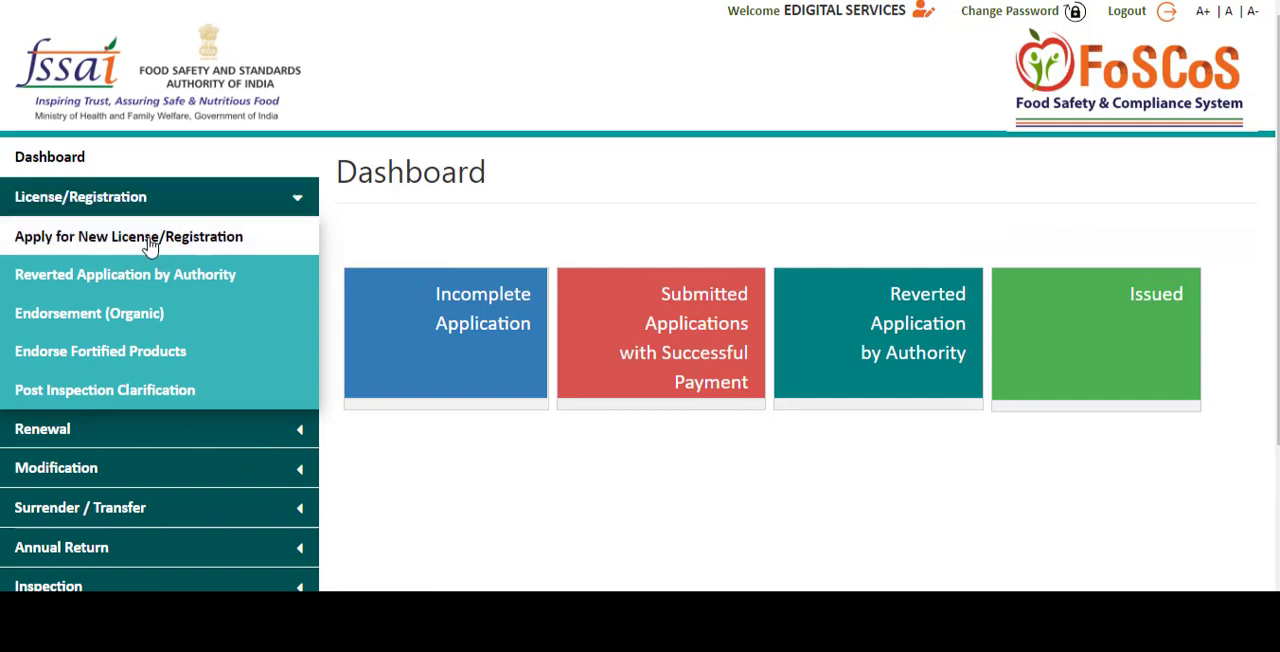
left_click(148, 245)
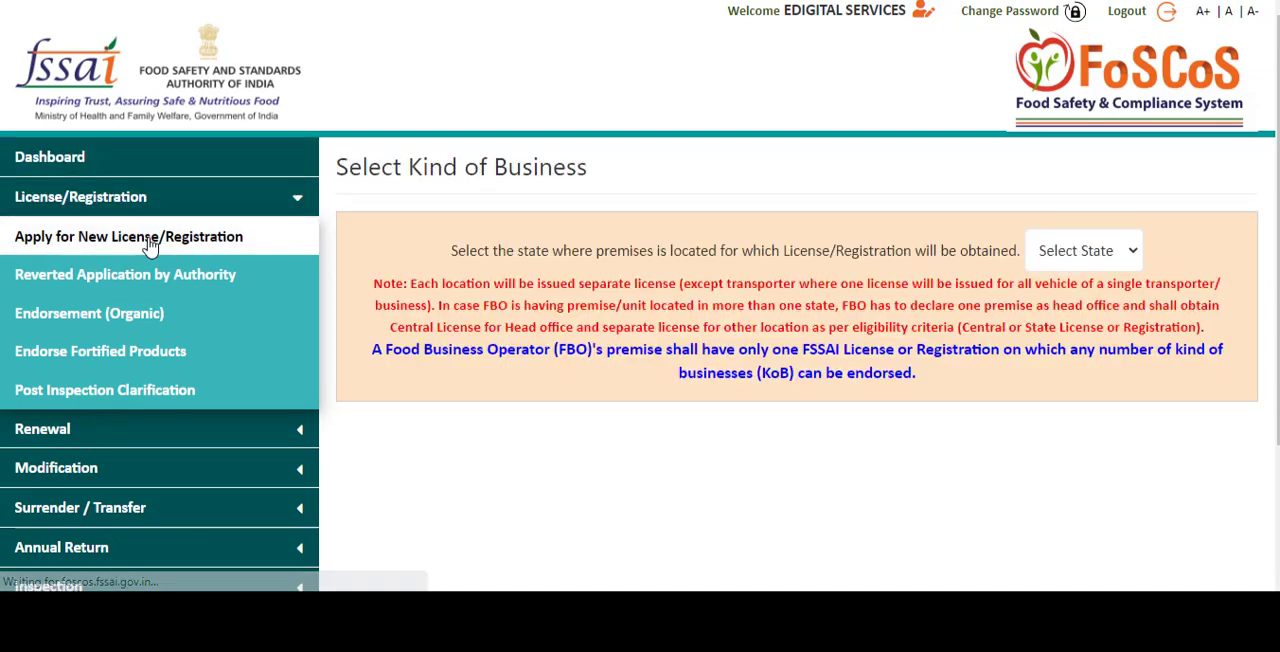
left_click(1092, 258)
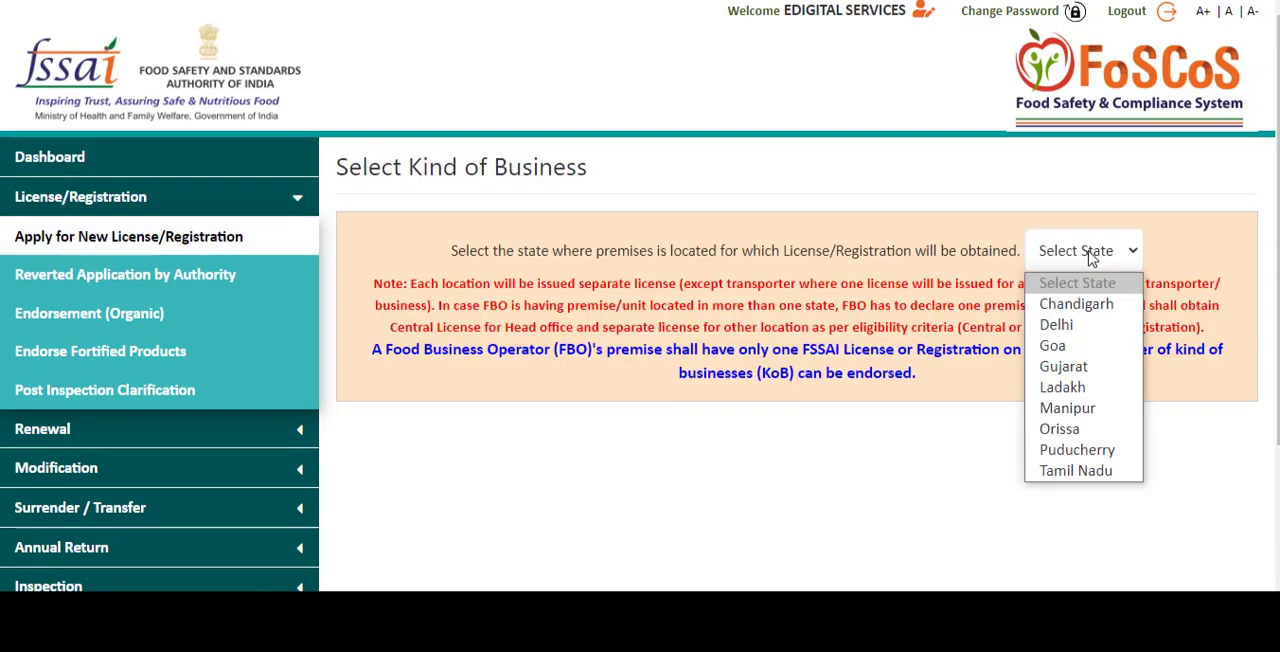
left_click(1066, 327)
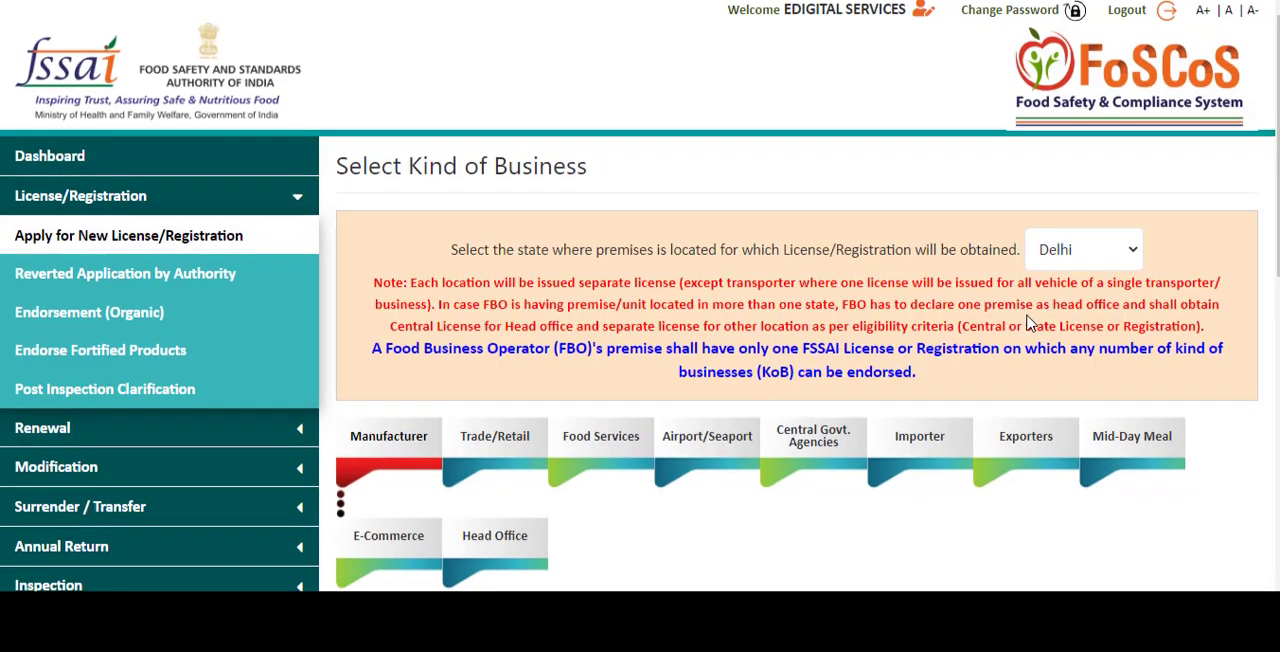
- Choose Hawker under Food Services as the kind of business and proceed to the Registration application form for all businesses
scroll(508, 278, "down", 2)
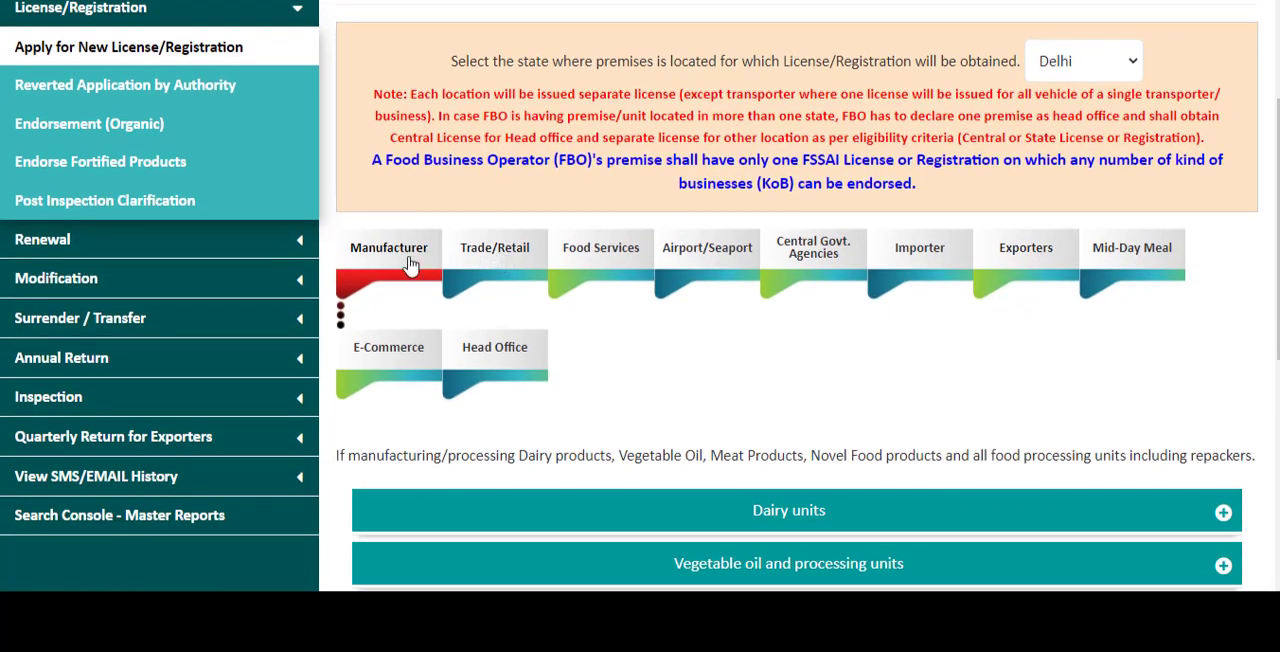
left_click(617, 258)
scroll(620, 260, "down", 2)
scroll(826, 334, "down", 2)
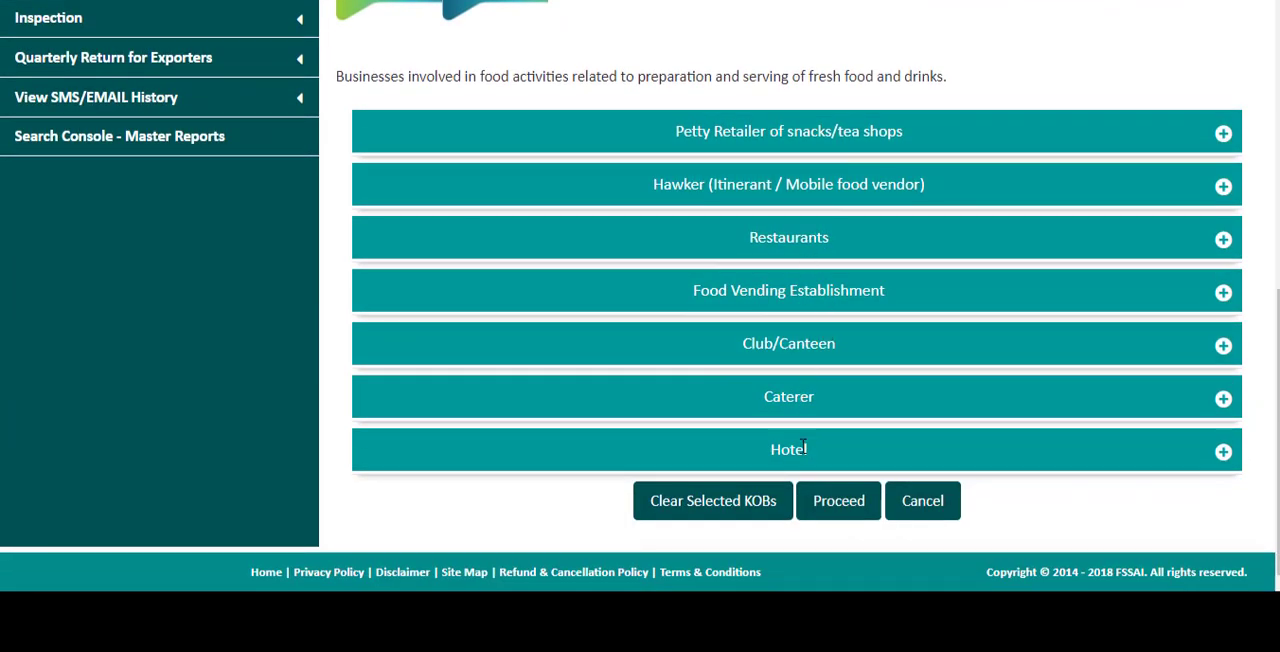
left_click(778, 188)
left_click(599, 298)
scroll(779, 316, "down", 2)
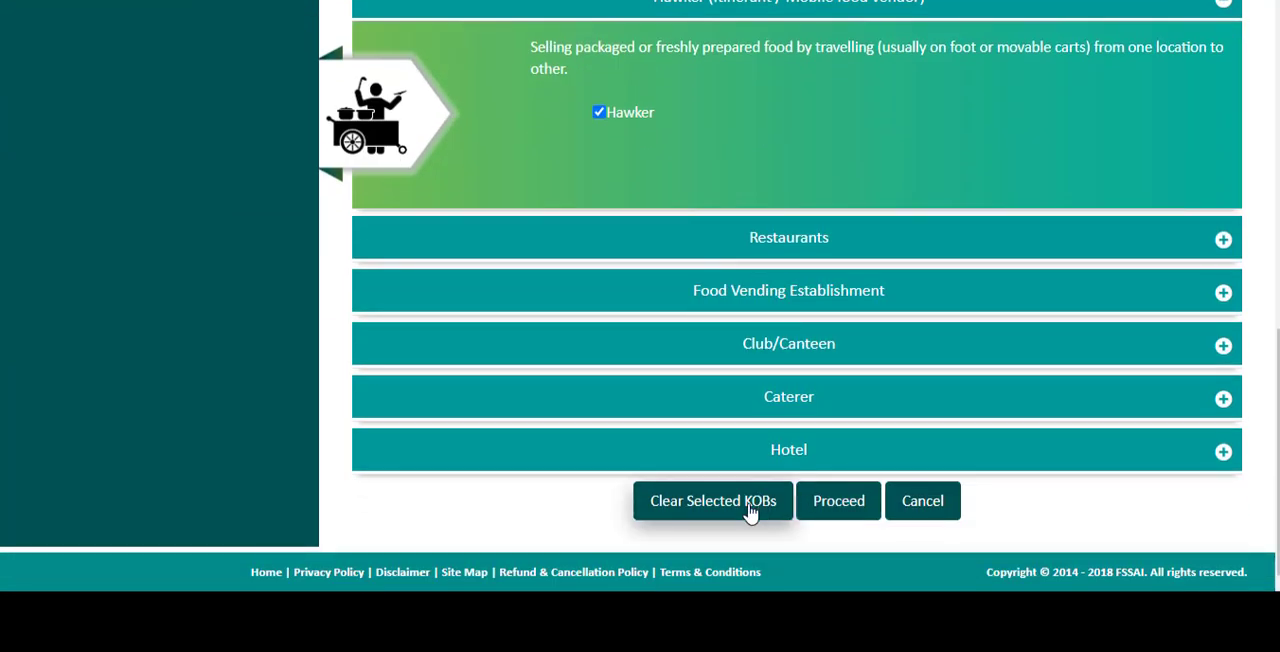
left_click(820, 513)
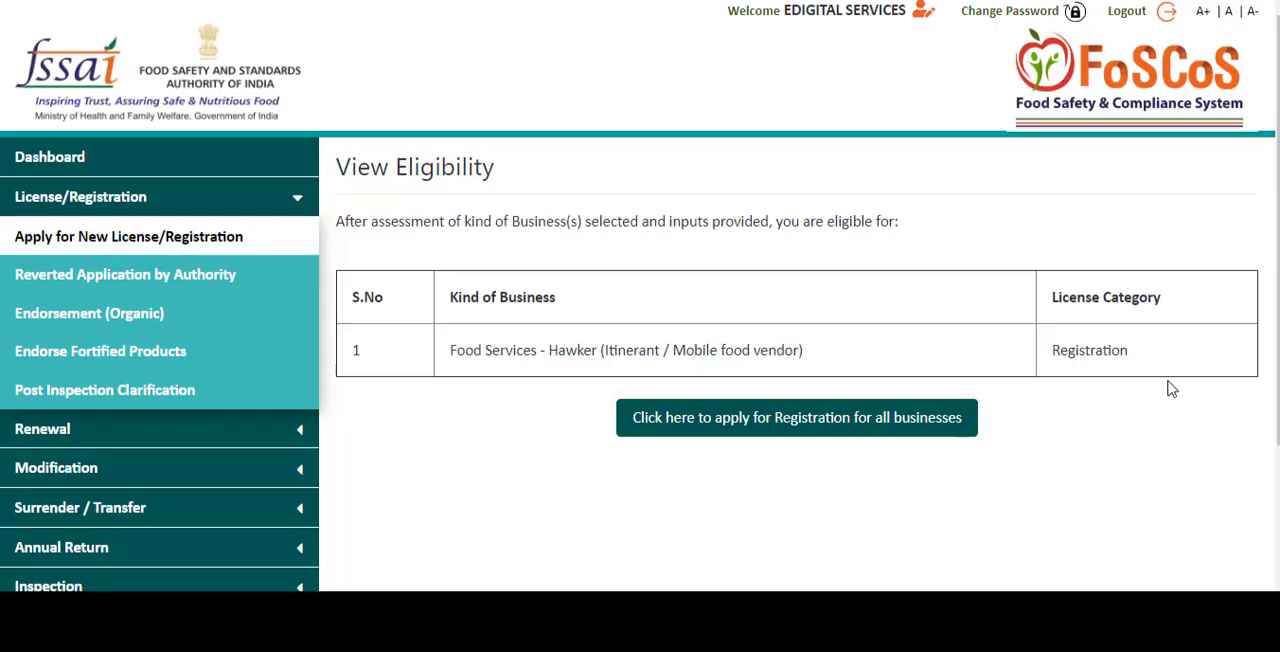
left_click(779, 418)
- Replace the prefilled applicant/company name with the hawker business's name and set the designation to Individual
scroll(705, 244, "down", 4)
scroll(720, 46, "down", 1)
scroll(723, 60, "up", 1)
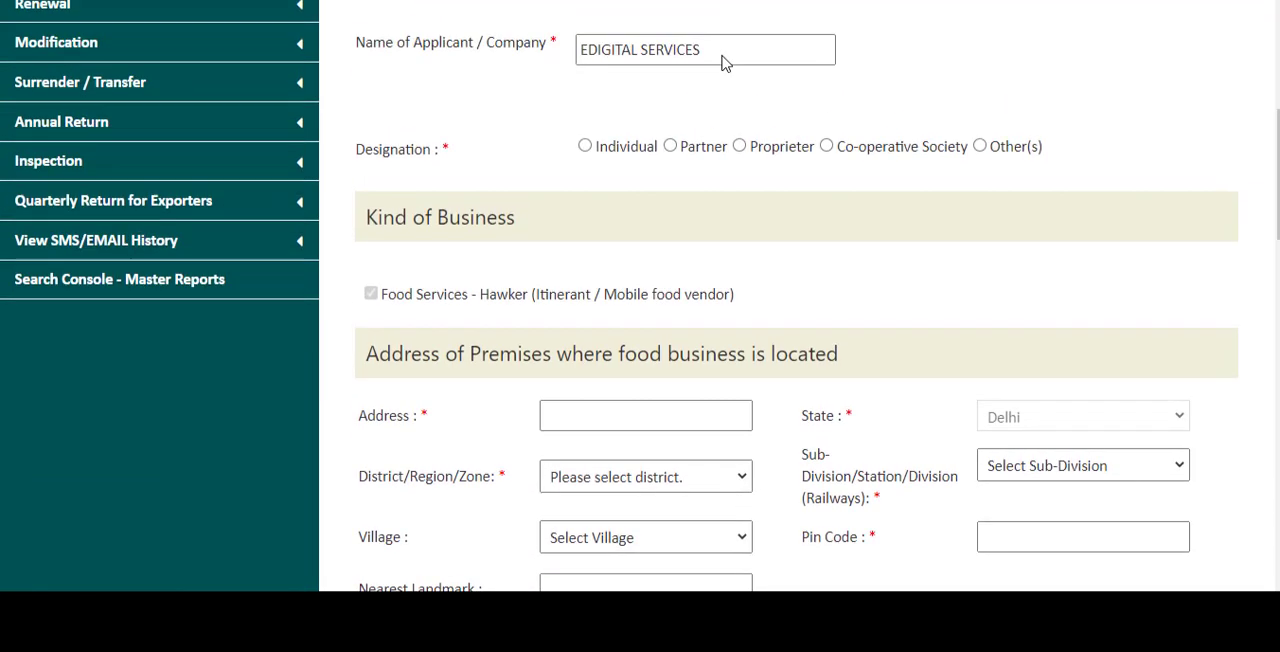
double_click(720, 96)
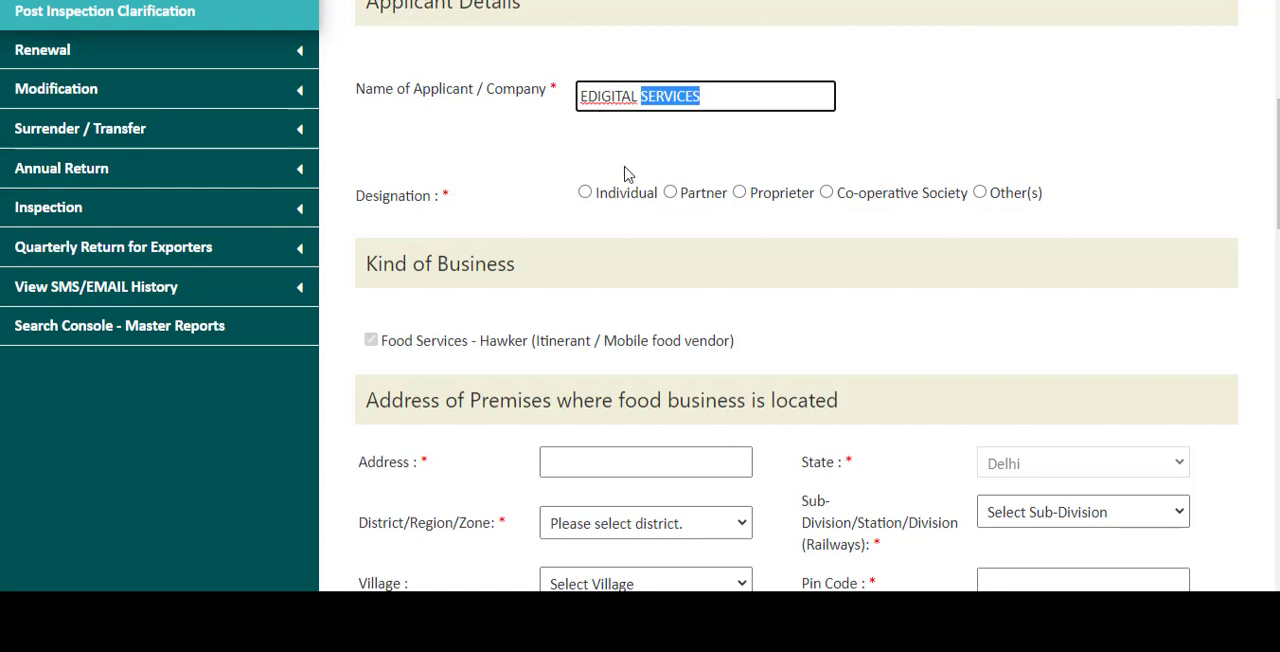
left_click(651, 95)
double_click(660, 96)
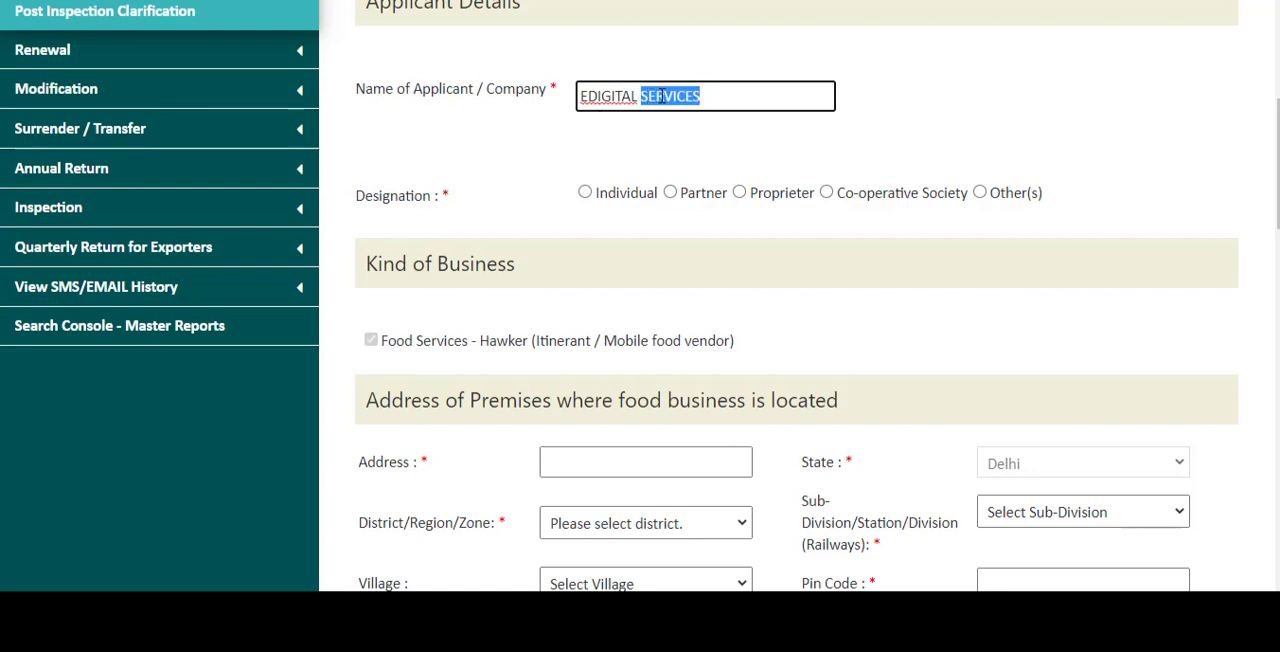
left_click(734, 108)
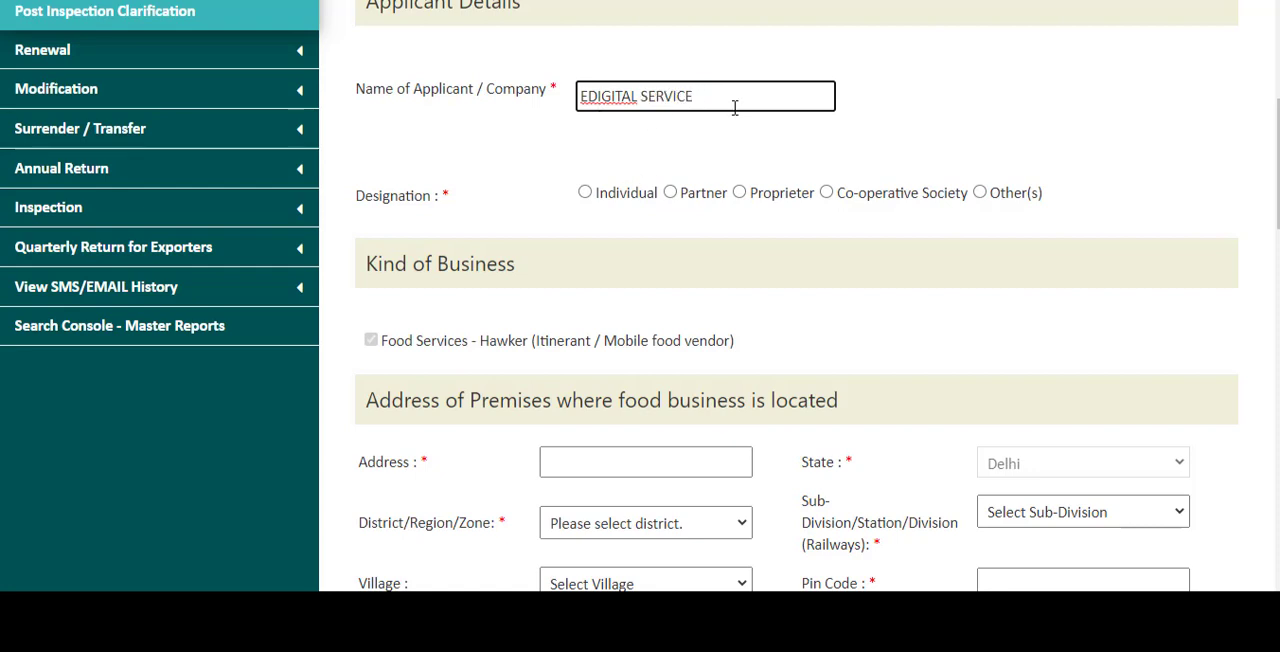
key("BackSpace")
key("BackSpace")
key("BackSpace")
key("BackSpace")
key("BackSpace")
key("BackSpace")
key("BackSpace")
key("BackSpace")
key("BackSpace")
key("BackSpace")
key("BackSpace")
key("BackSpace")
key("BackSpace")
key("BackSpace")
key("BackSpace")
key("BackSpace")
type("K")
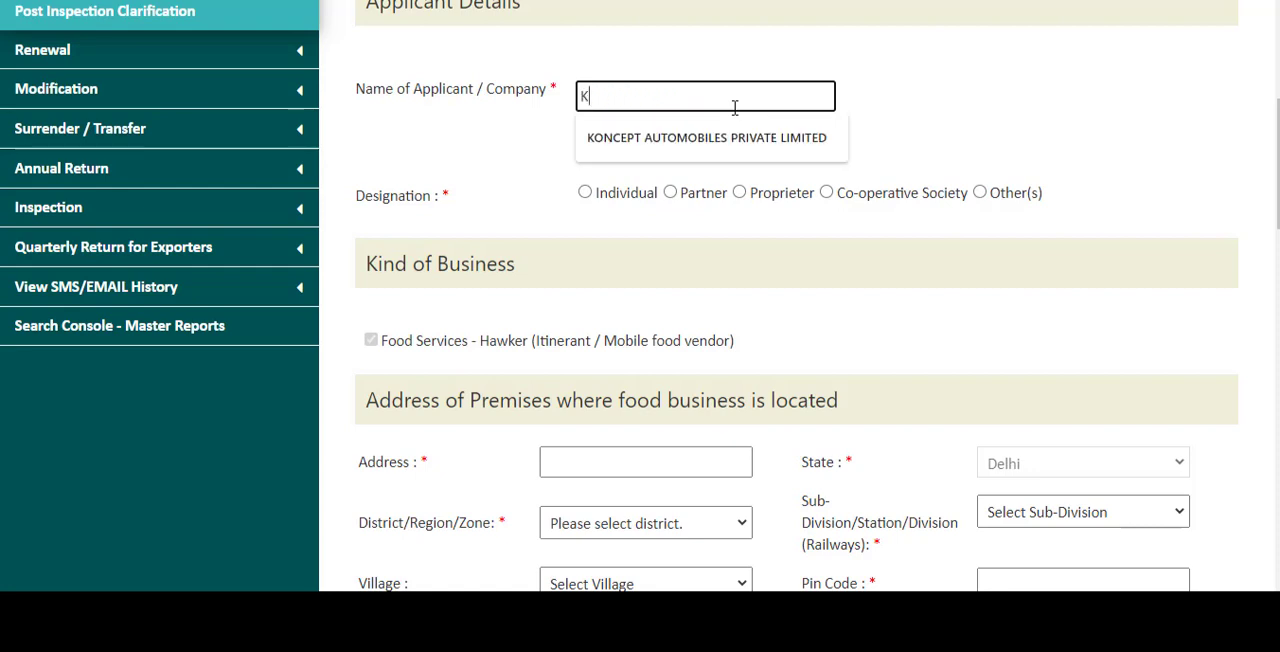
type("UMAR HA")
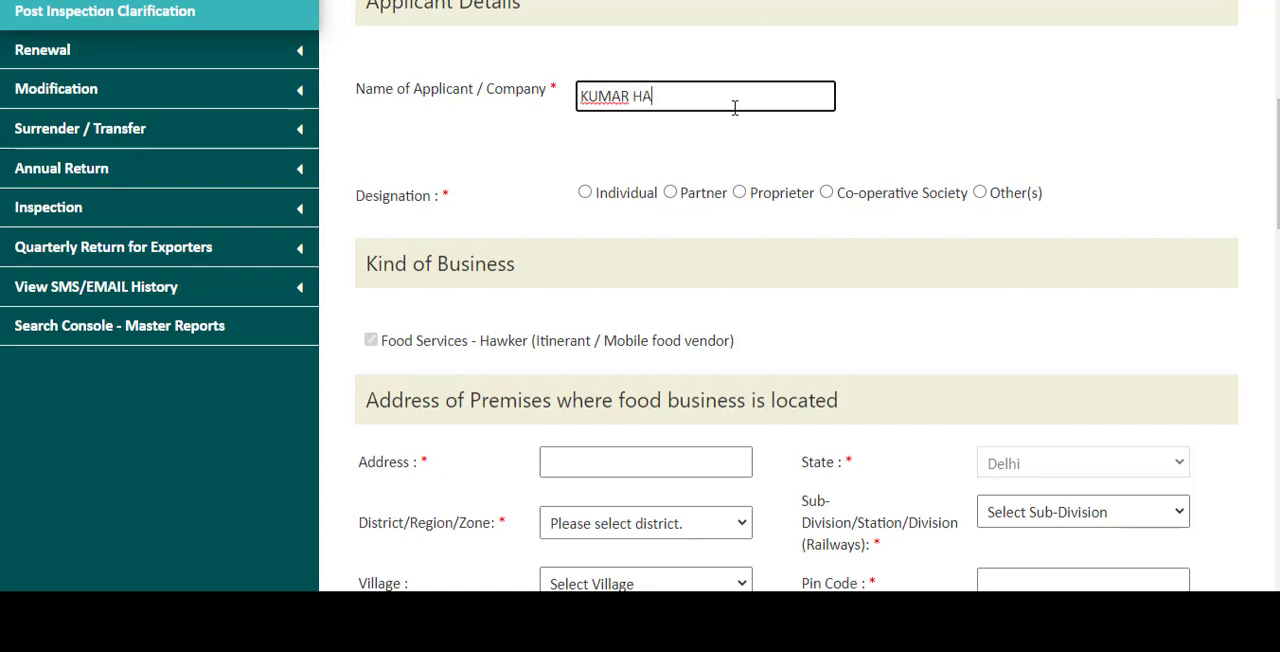
type("WKER")
left_click(773, 150)
left_click(585, 193)
- Enter the street address of the premises where the food business is located
scroll(771, 283, "down", 2)
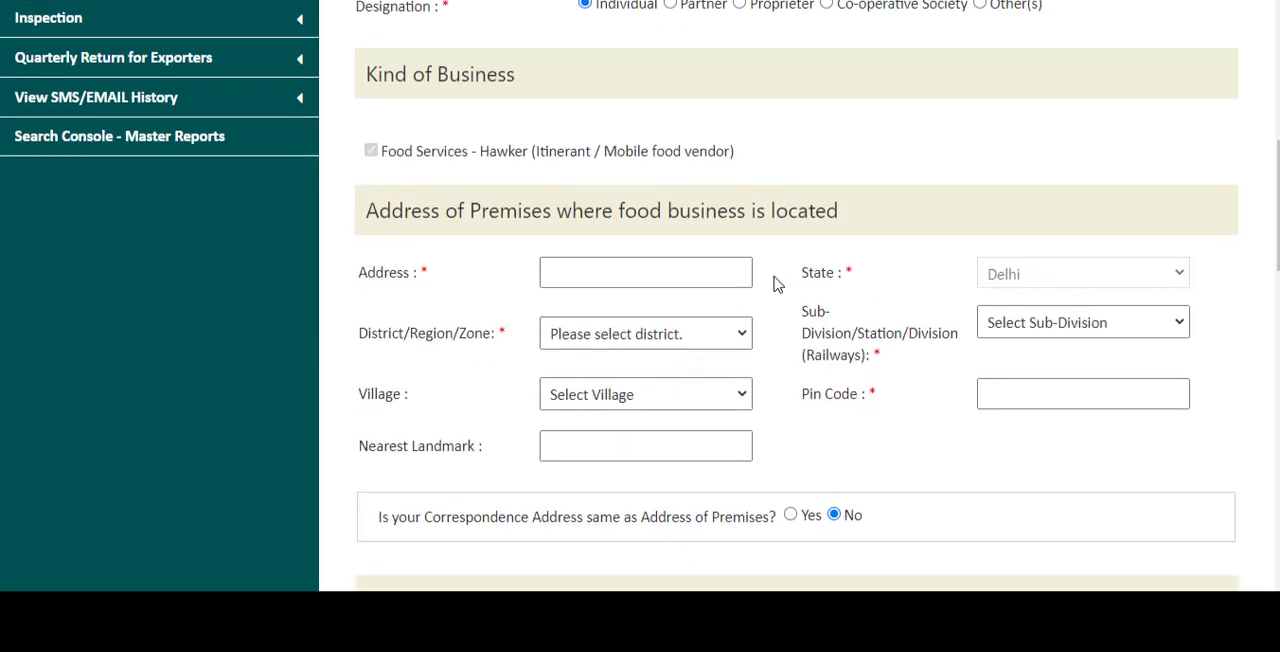
left_click(608, 272)
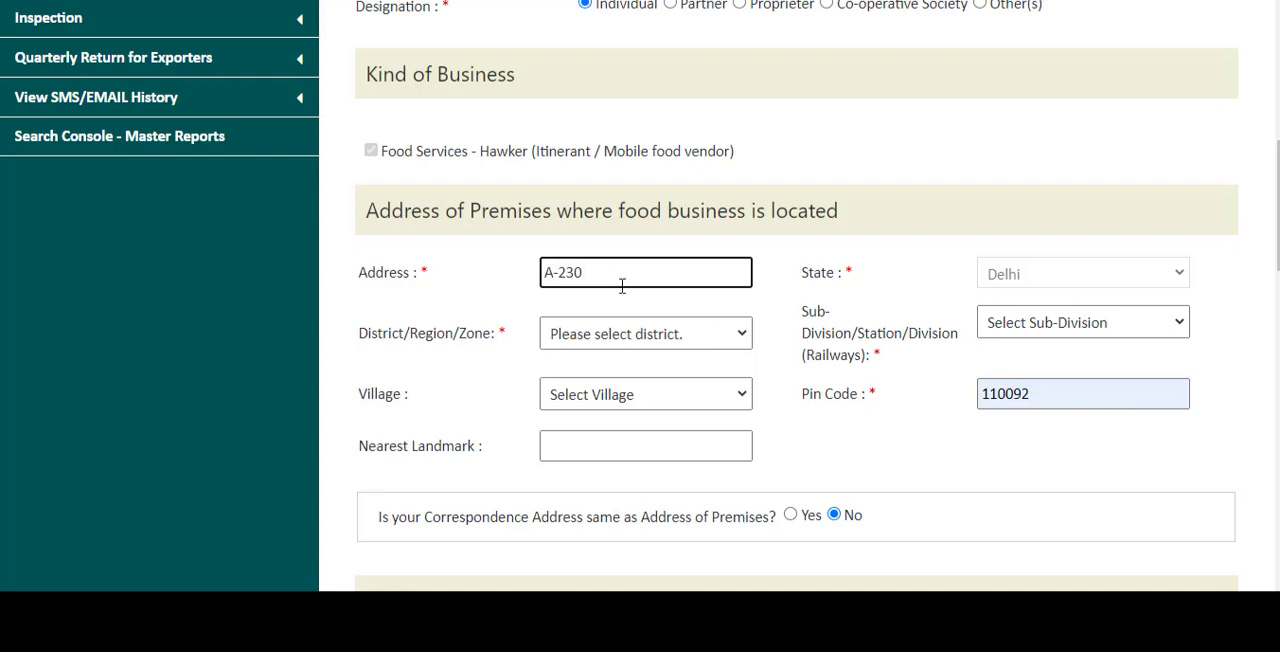
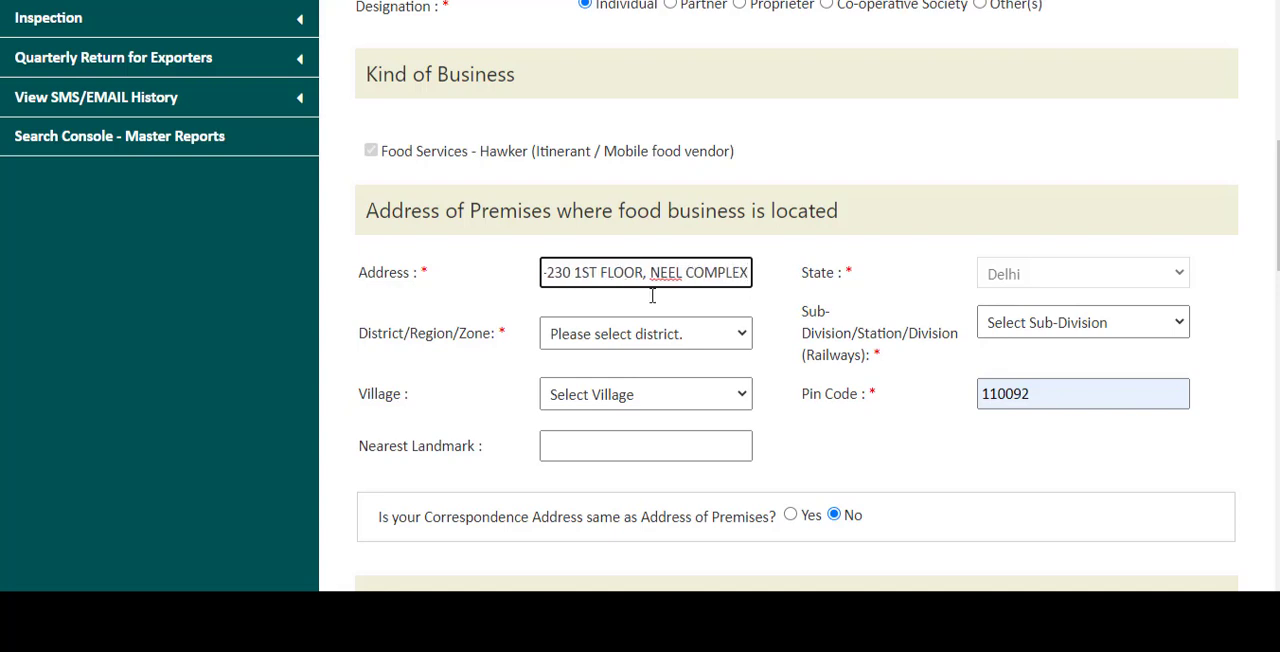
- Set the premises' district to East and its sub-division to PREET VIHAR, leaving the village unselected
left_click(636, 345)
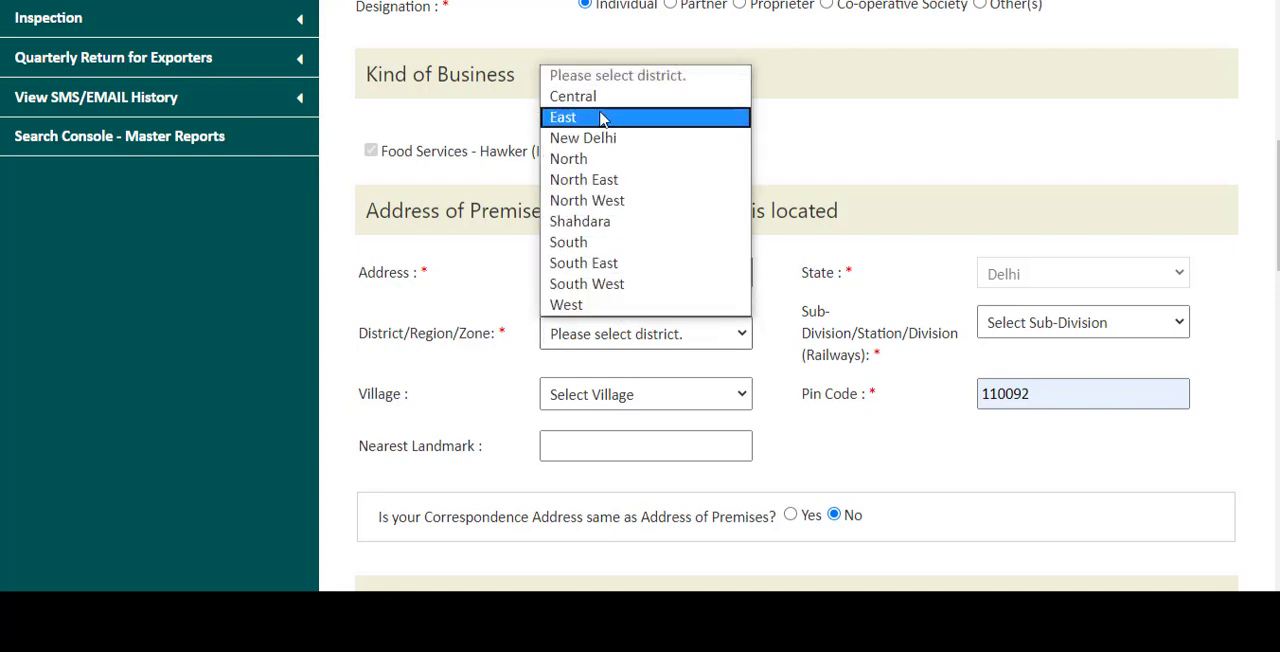
left_click(603, 118)
left_click(628, 394)
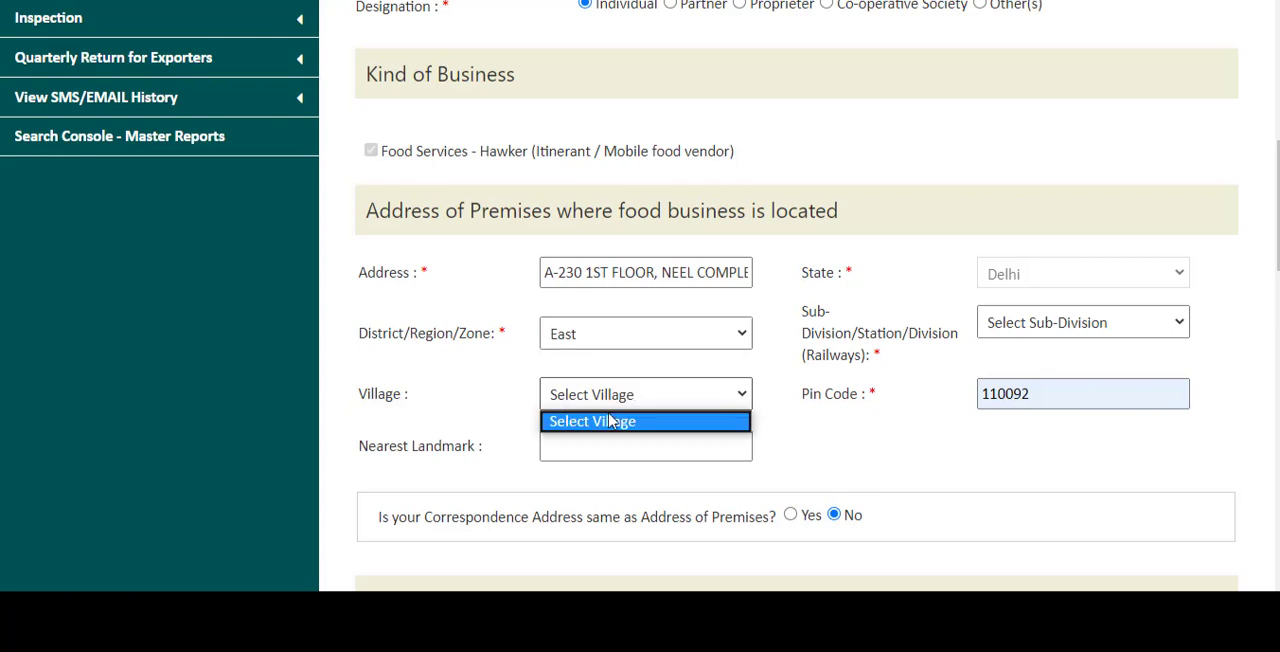
left_click(613, 424)
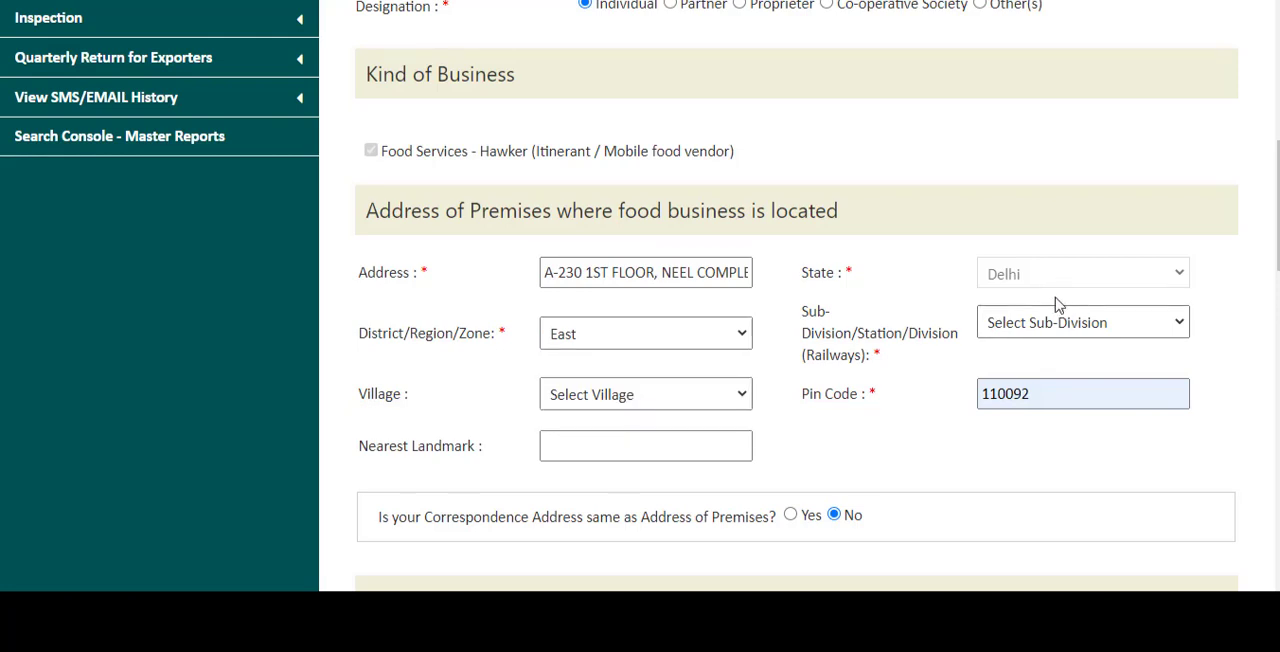
left_click(1034, 330)
left_click(1016, 408)
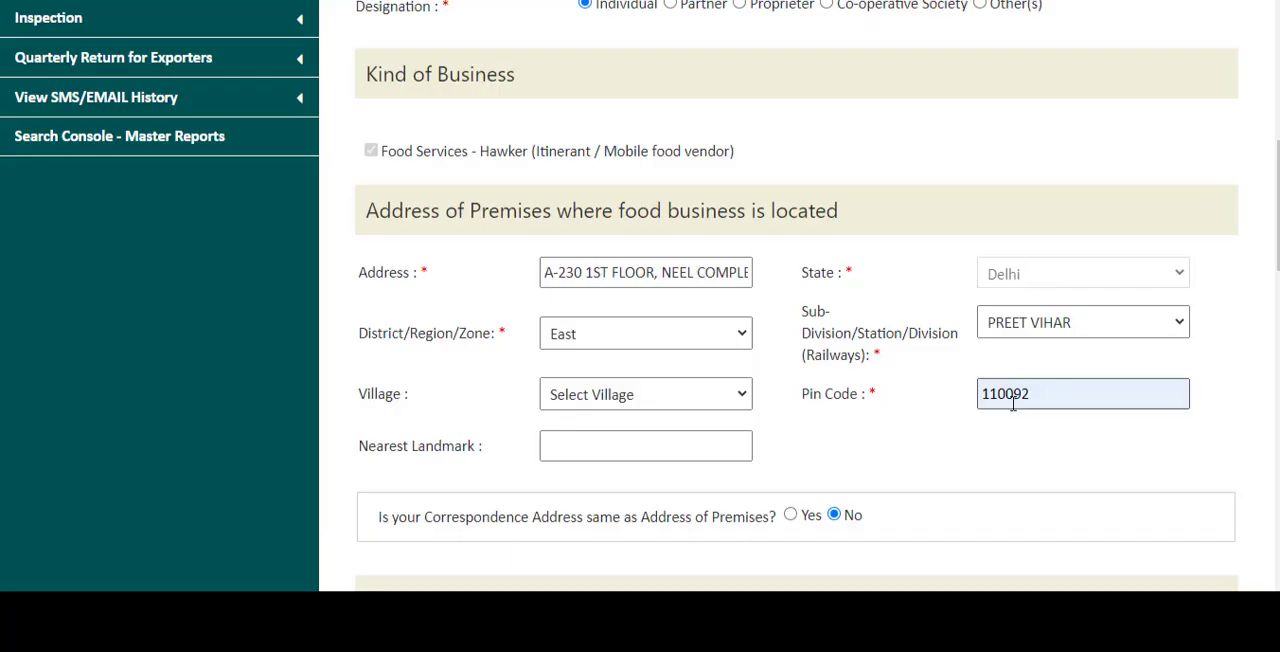
- Leave the nearest landmark blank and mark the correspondence address as the same as the address of premises
scroll(714, 449, "down", 3)
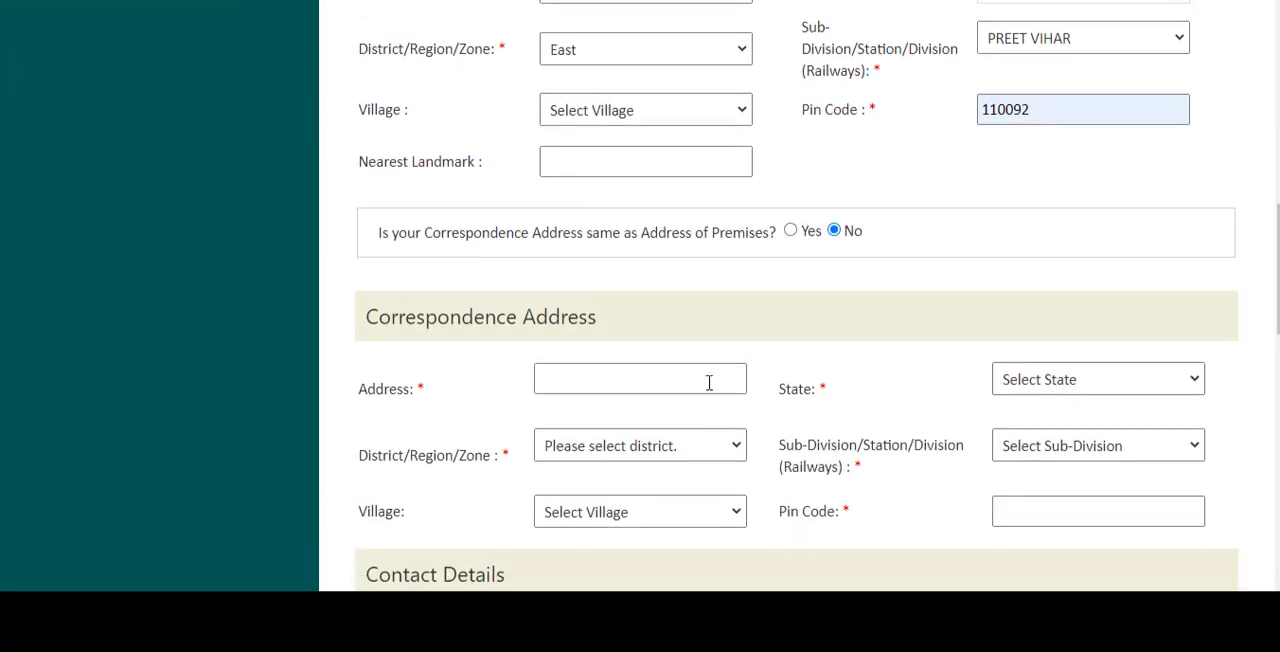
left_click(613, 159)
left_click(447, 263)
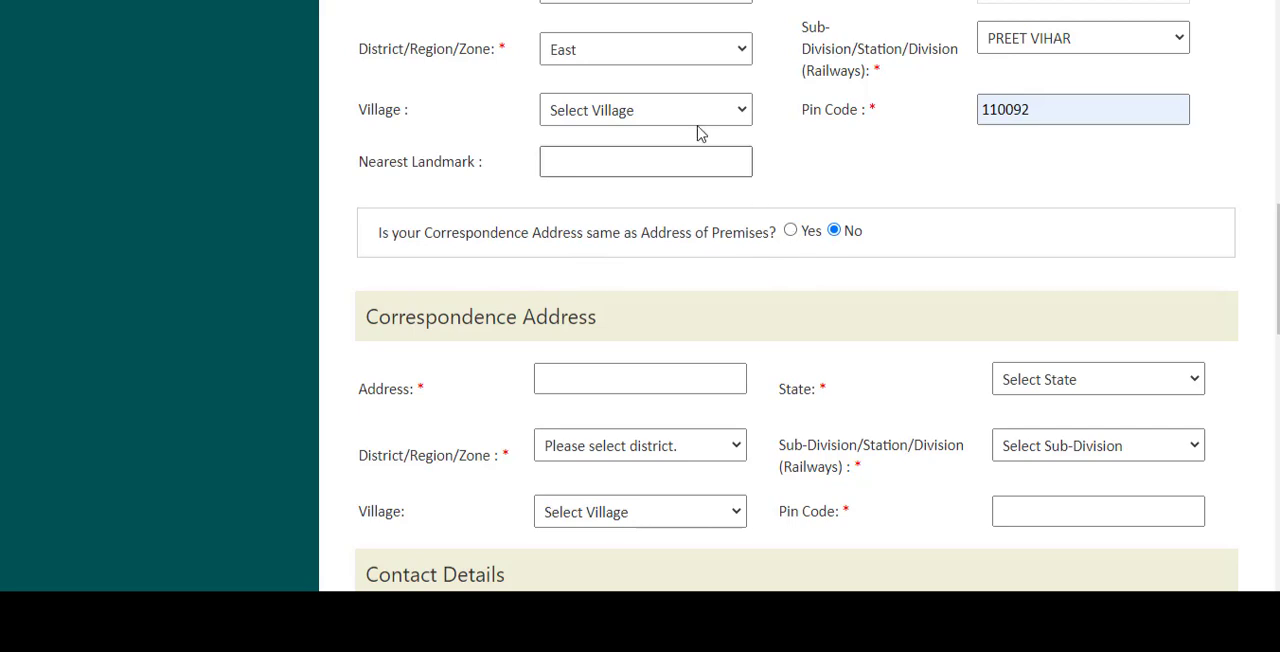
left_click(791, 232)
- Fill in the applicant's mobile number and e-mail address in the contact details
scroll(860, 297, "down", 4)
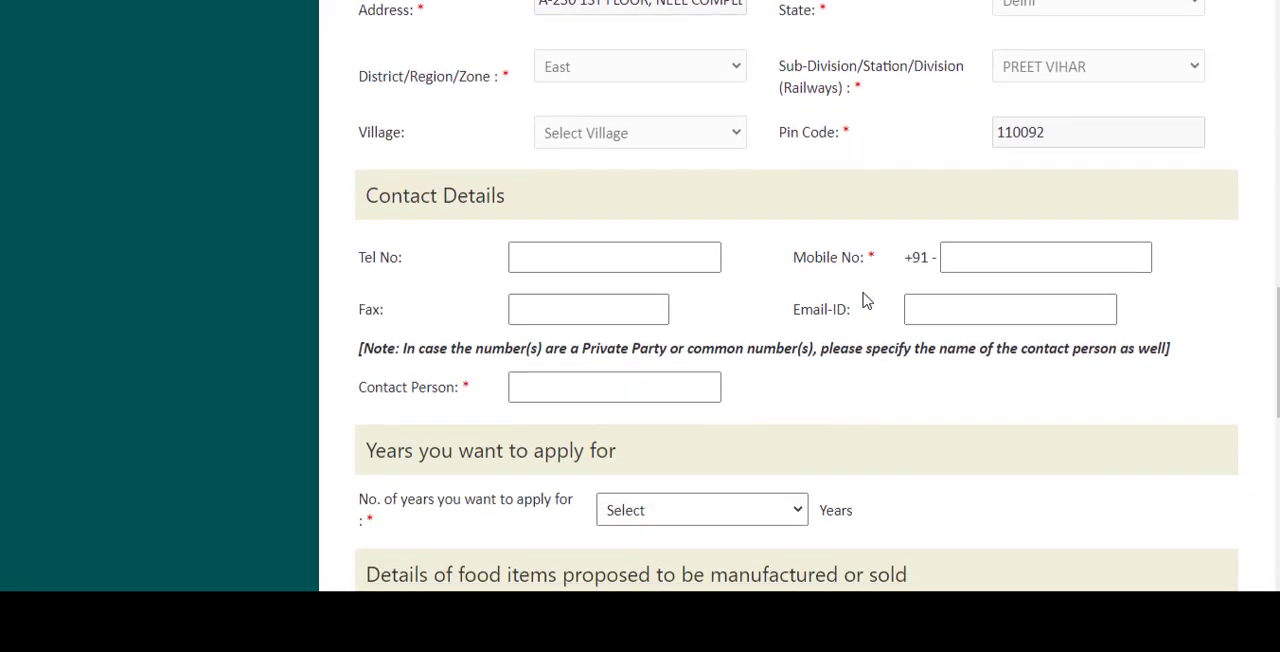
scroll(866, 300, "down", 2)
left_click(966, 66)
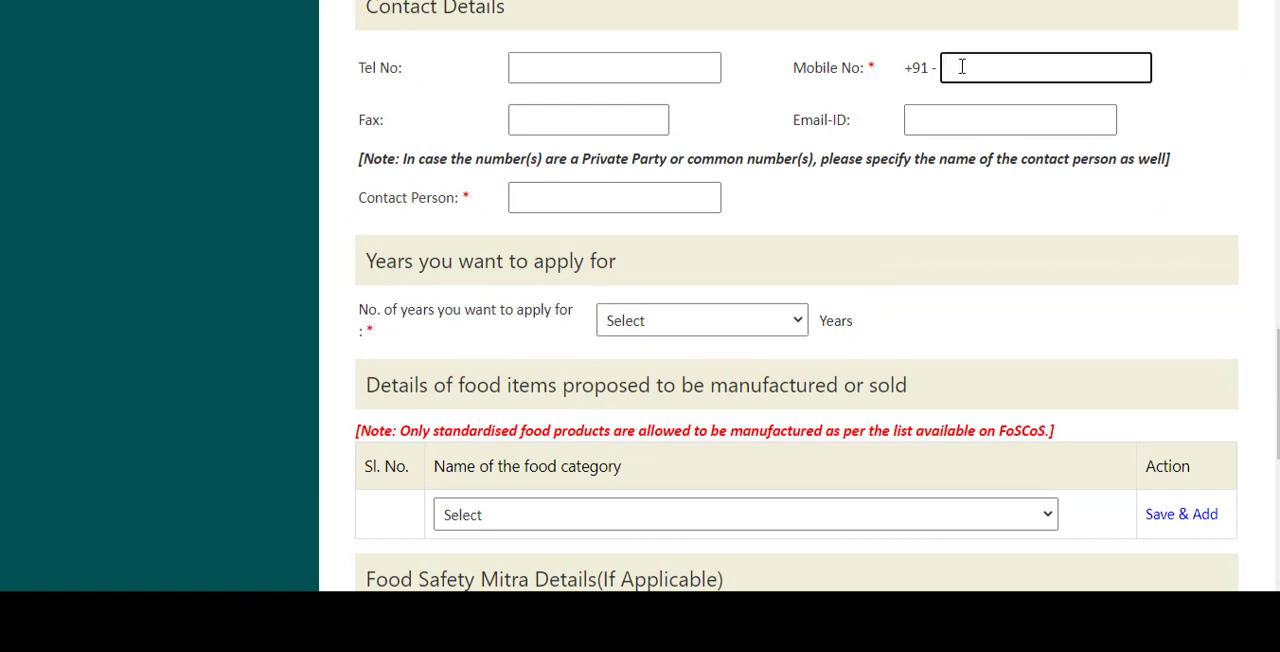
left_click(968, 123)
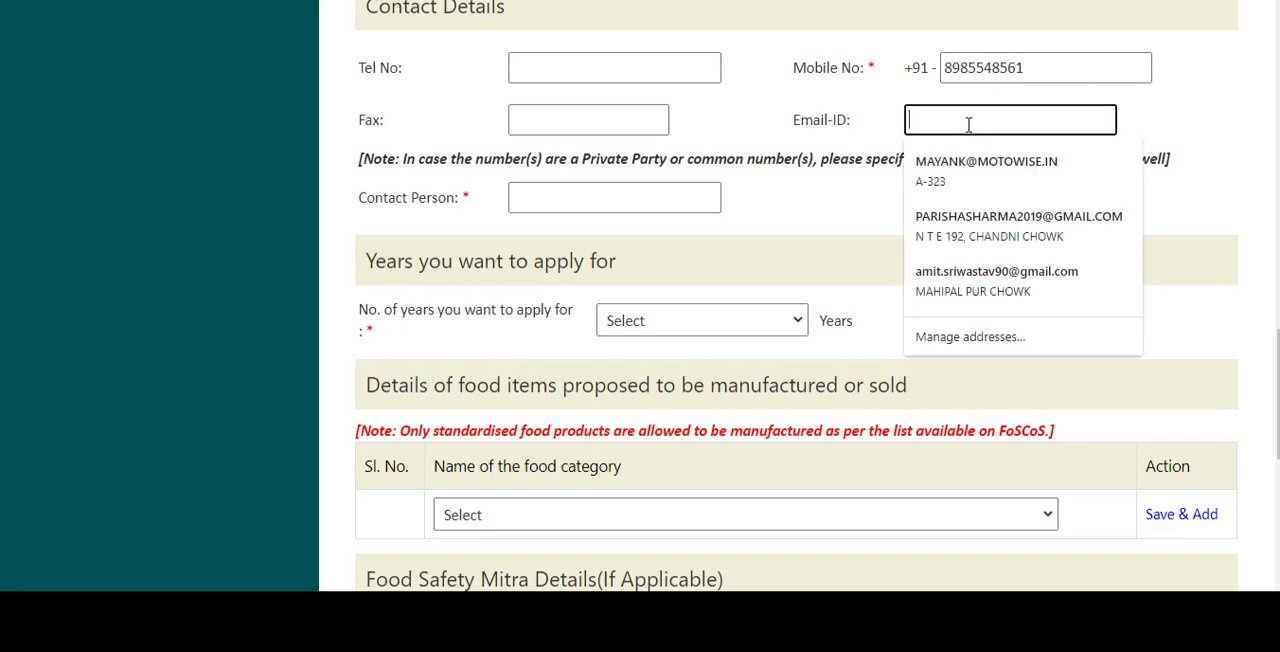
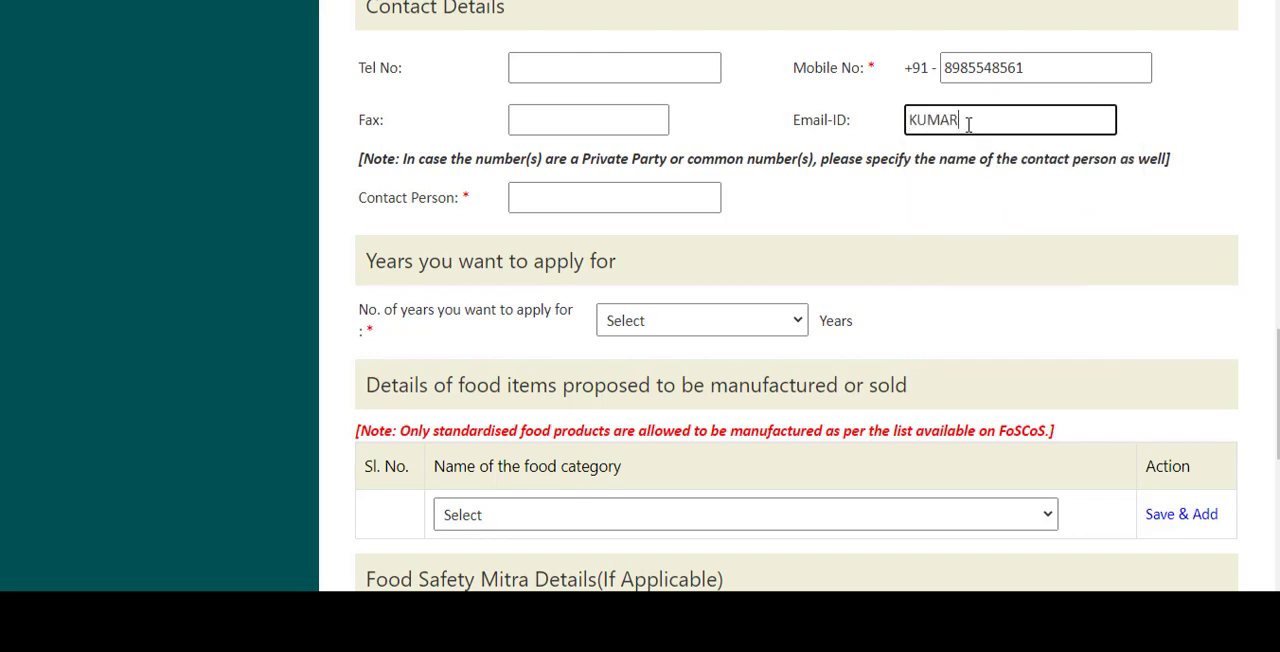
- Enter the contact person's full name in the contact details
left_click(631, 192)
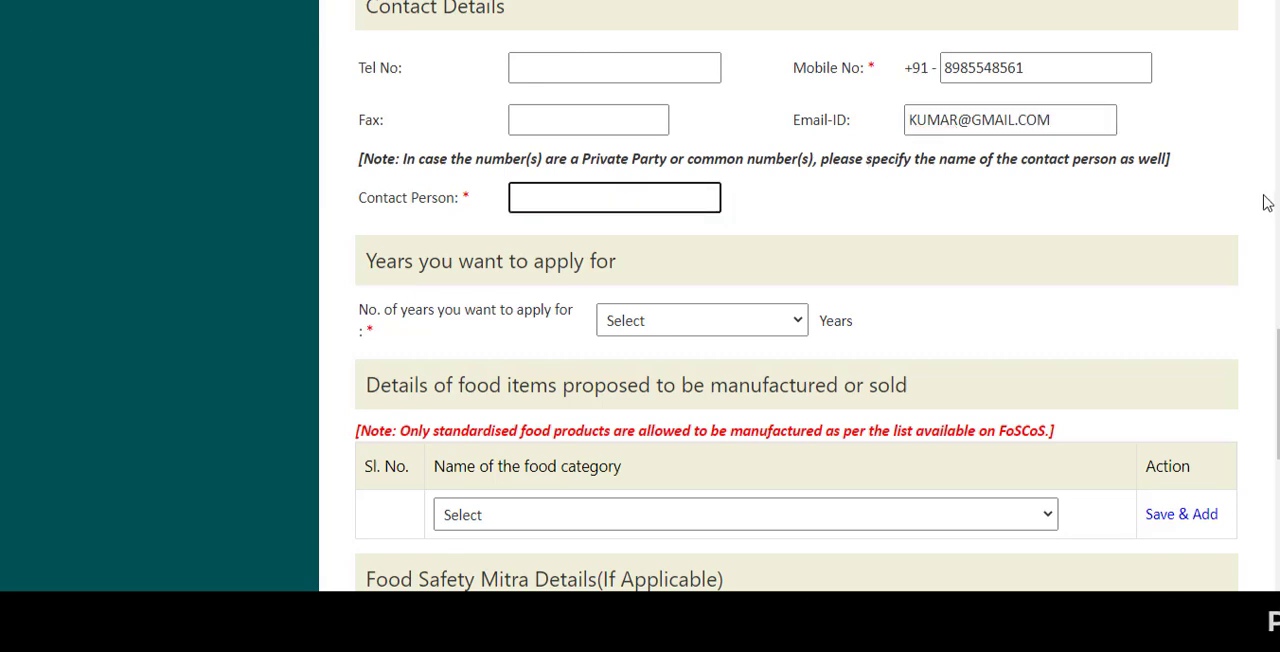
left_click(539, 346)
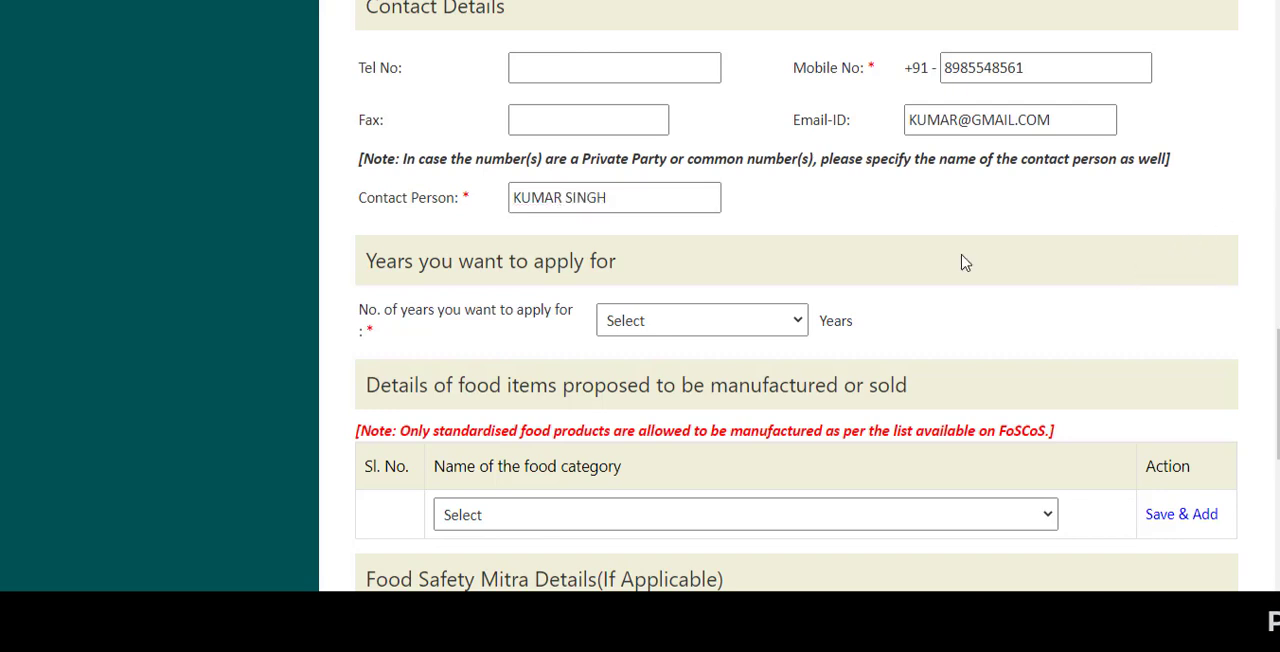
- Set the number of years to apply for to 1 and add the food category 16 - Prepared Foods
left_click(638, 328)
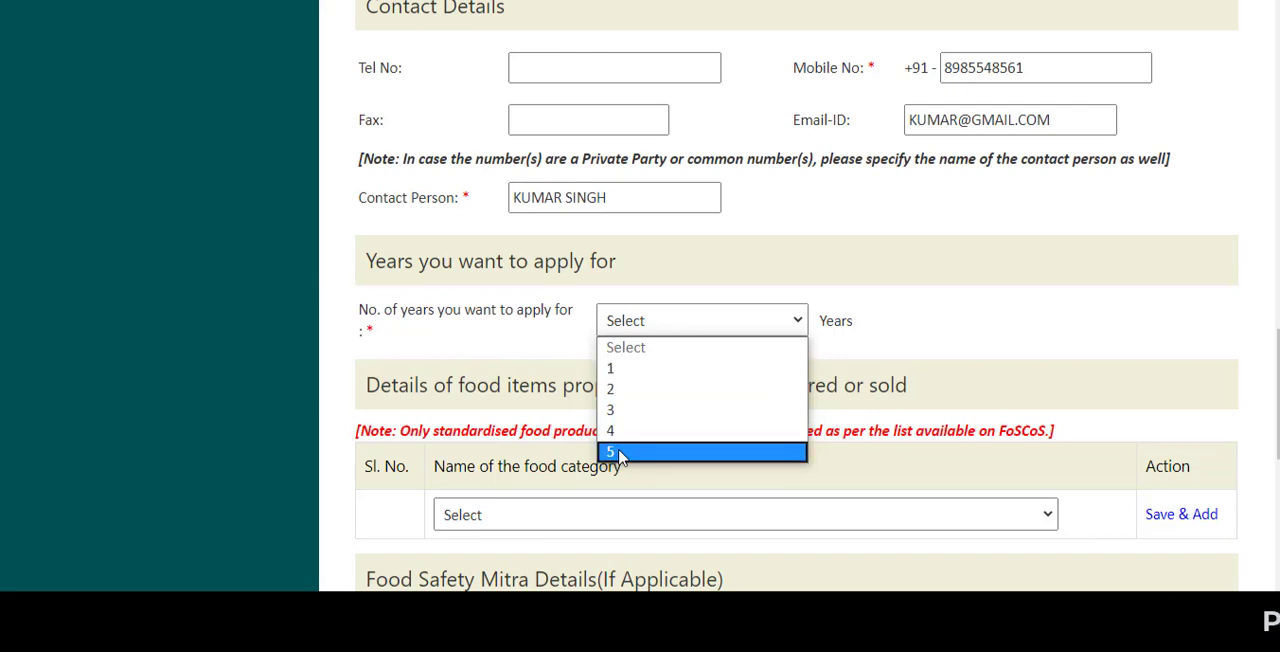
left_click(630, 368)
scroll(968, 342, "down", 2)
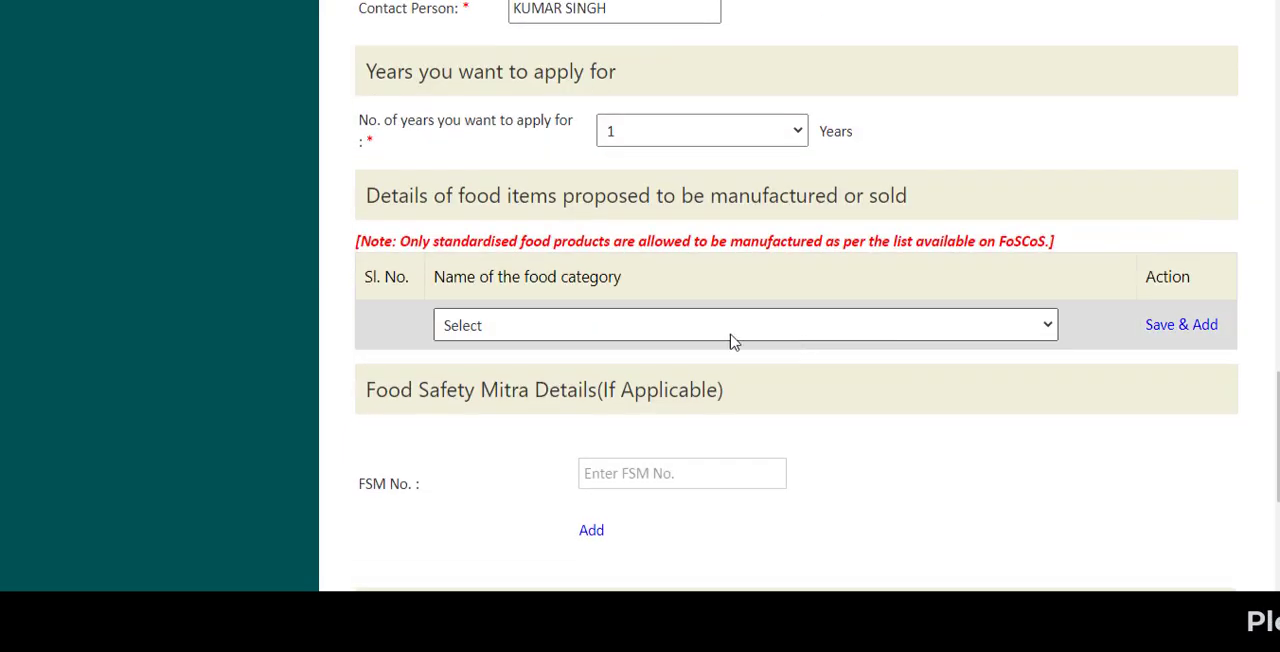
left_click(660, 335)
left_click(540, 254)
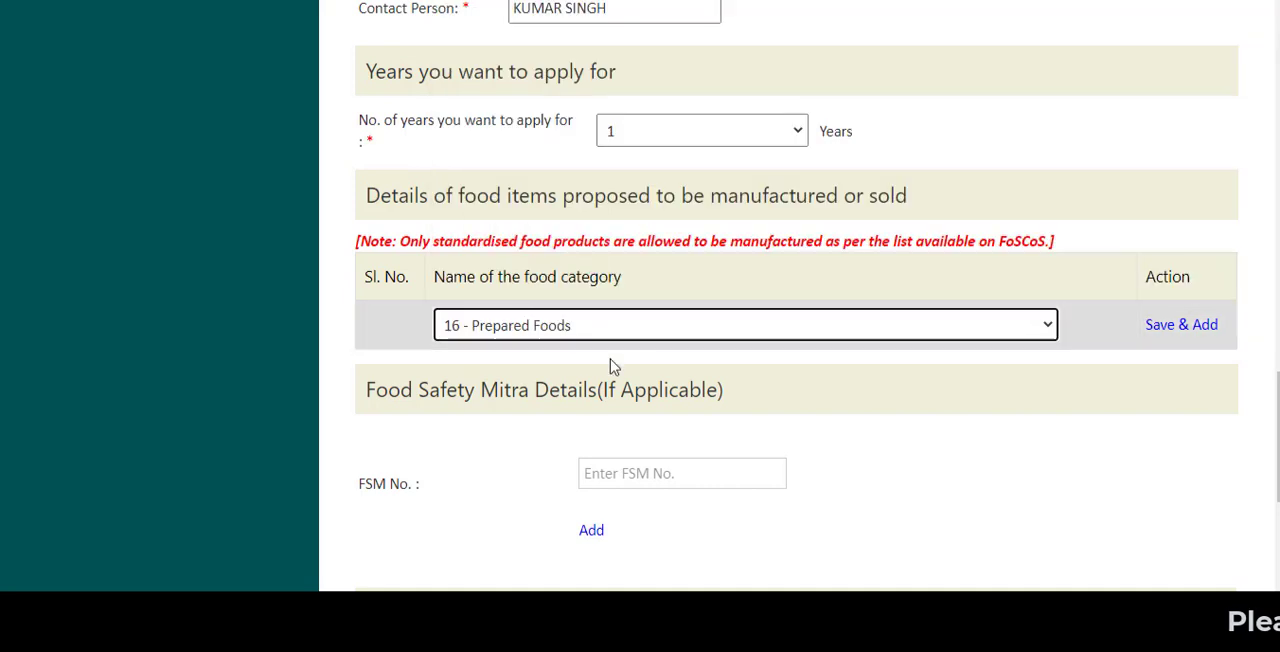
left_click(1178, 331)
- Set the intended date of business start to 03-07-2020 and the source of water supply to Public
scroll(980, 345, "down", 2)
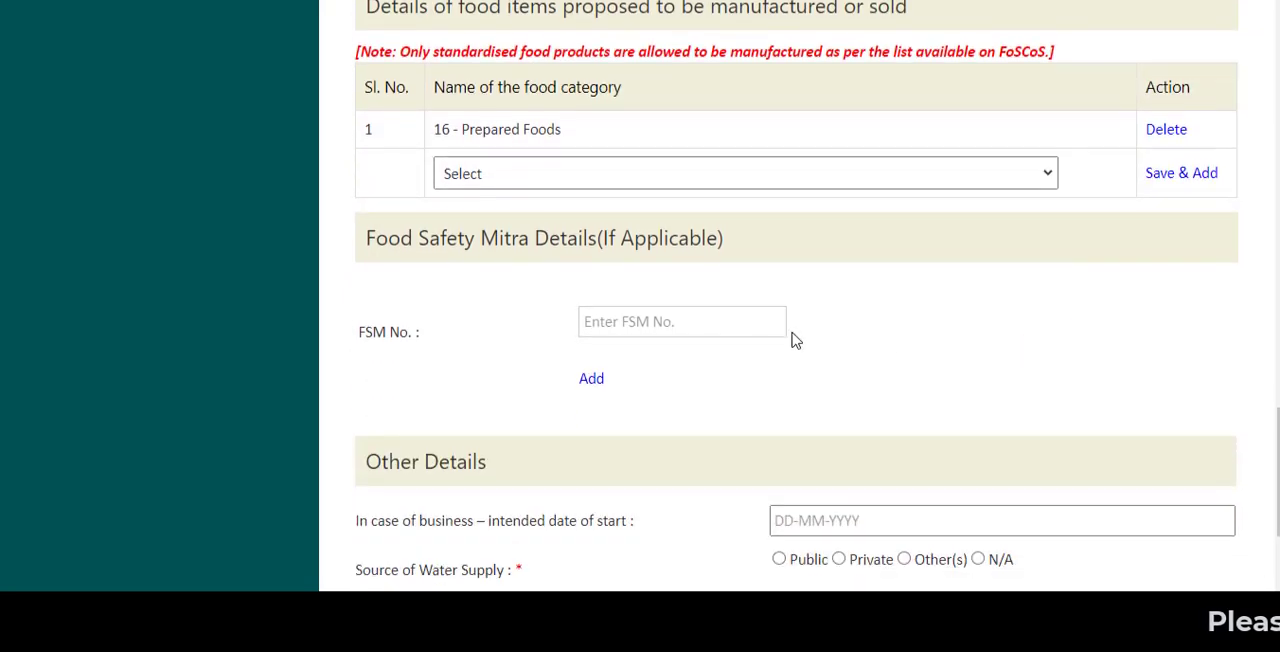
scroll(698, 346, "down", 1)
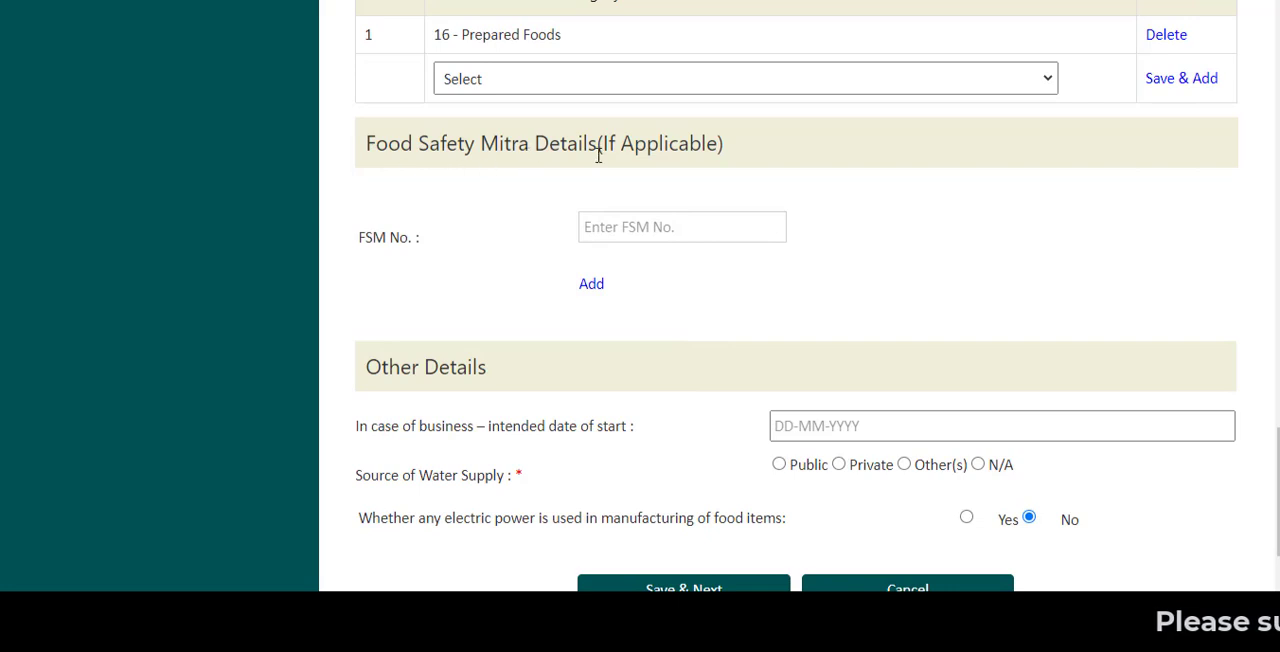
scroll(856, 283, "down", 1)
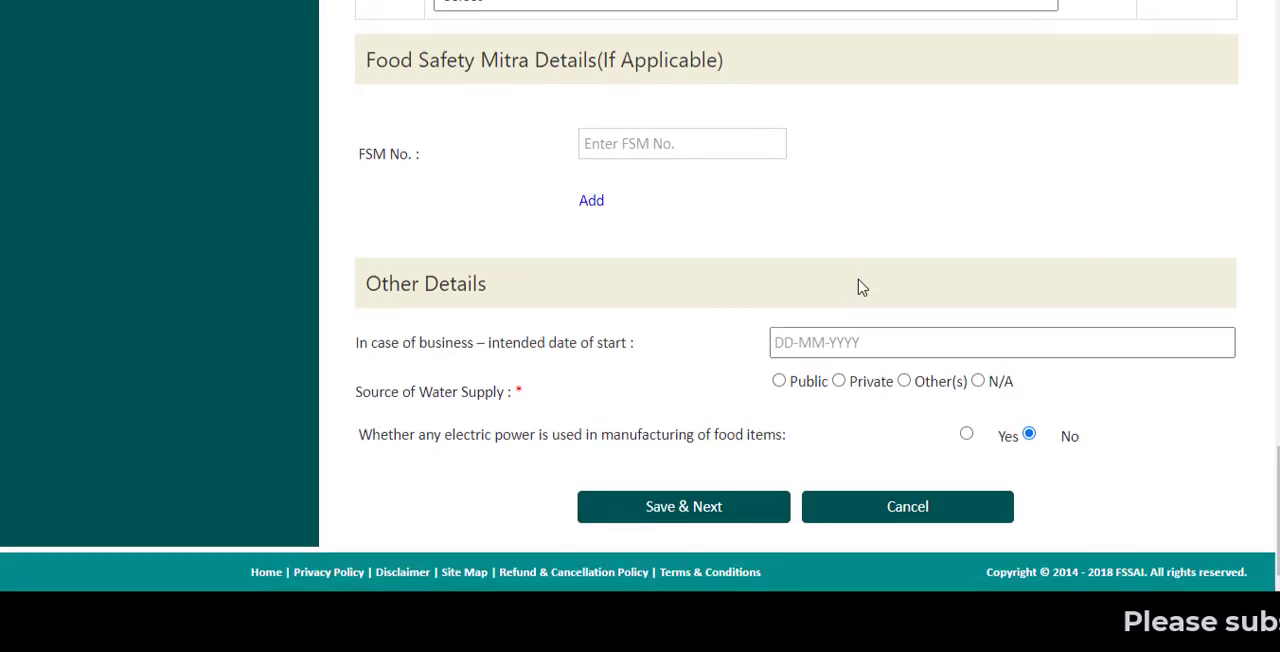
left_click(834, 351)
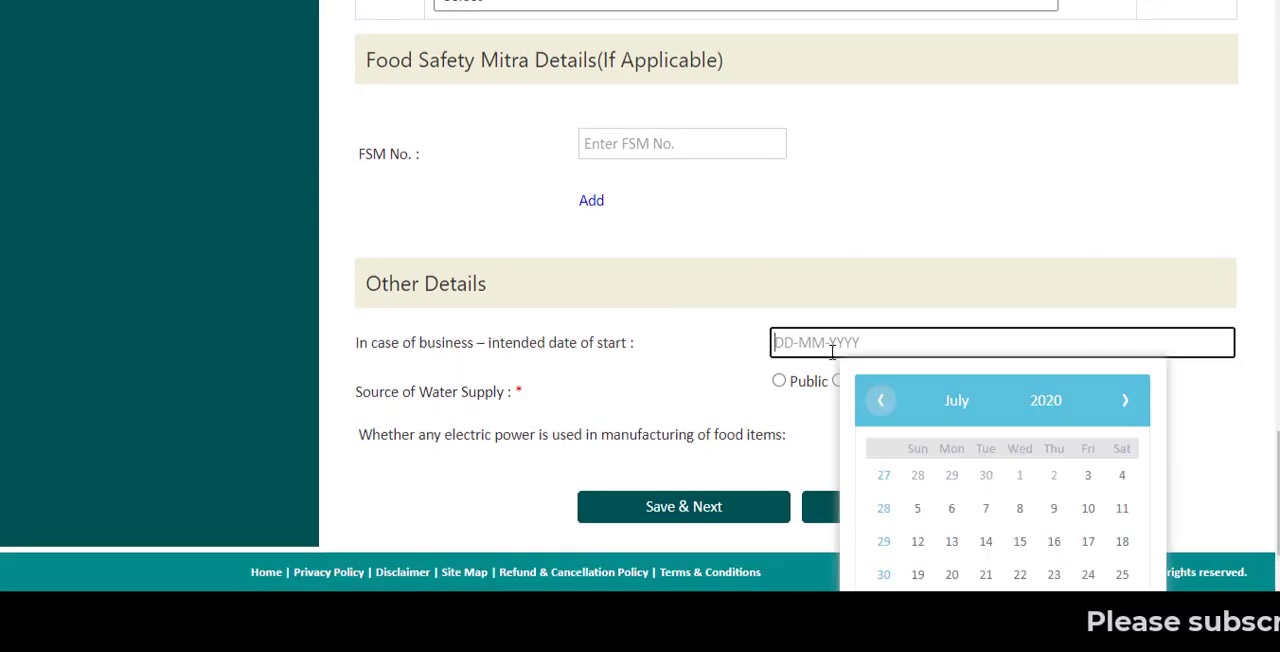
left_click(1088, 477)
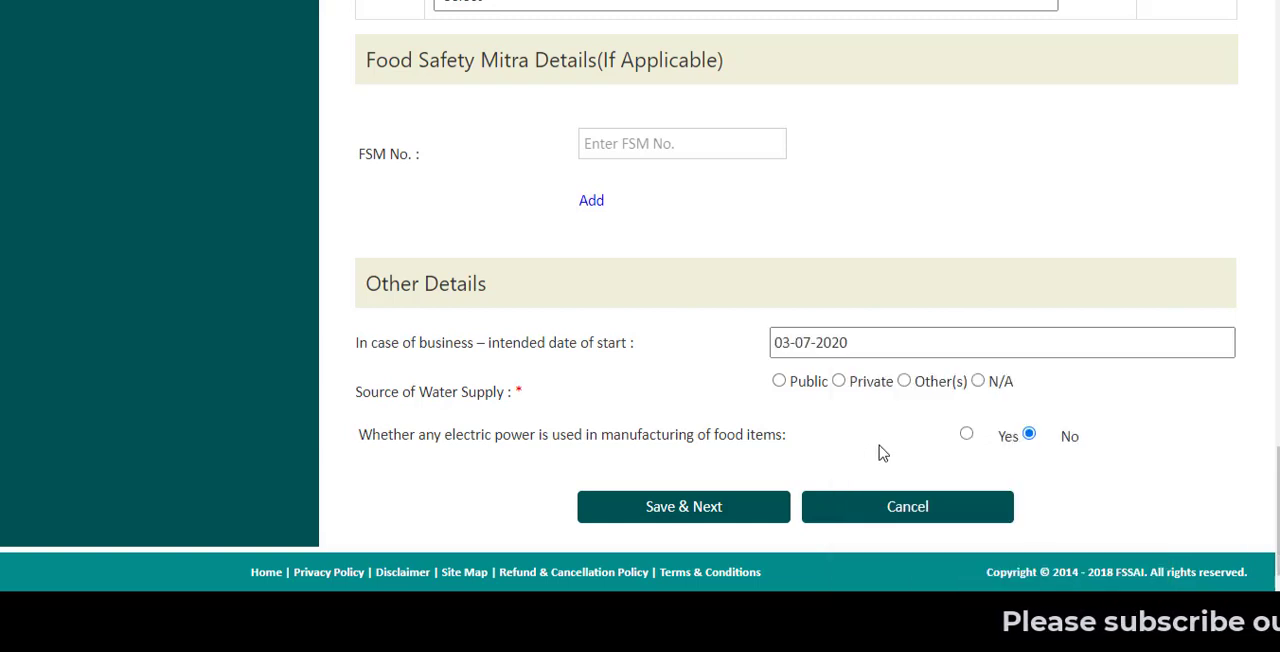
left_click(838, 381)
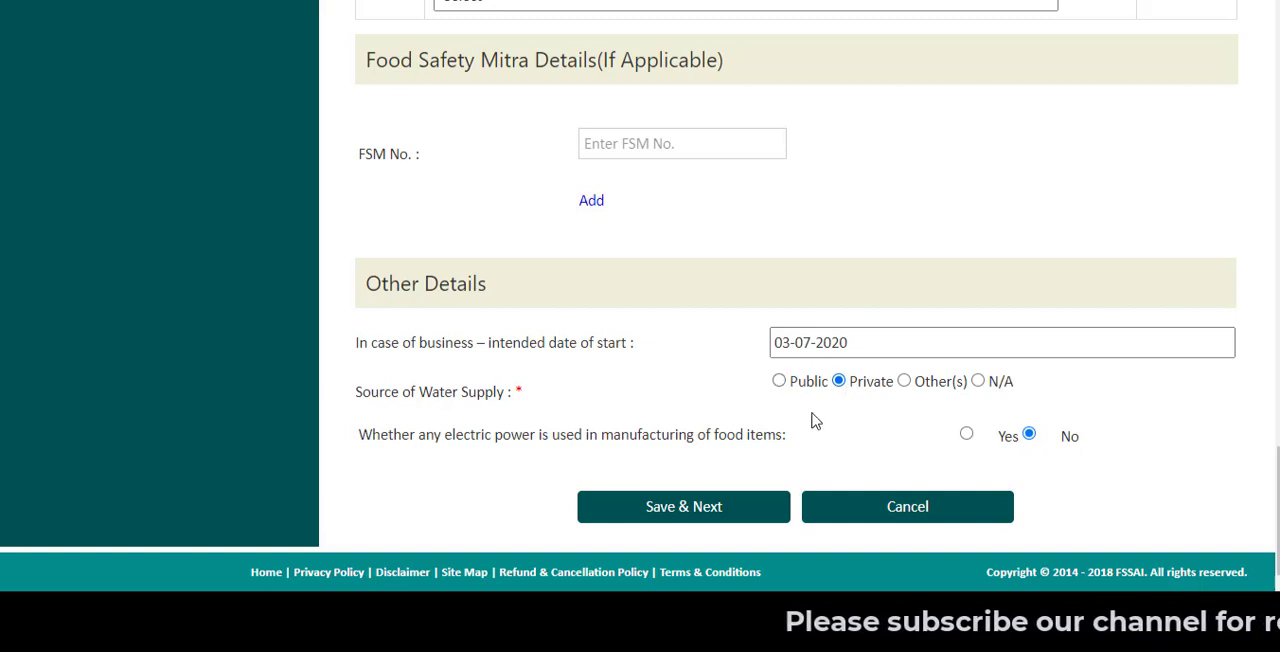
left_click(778, 381)
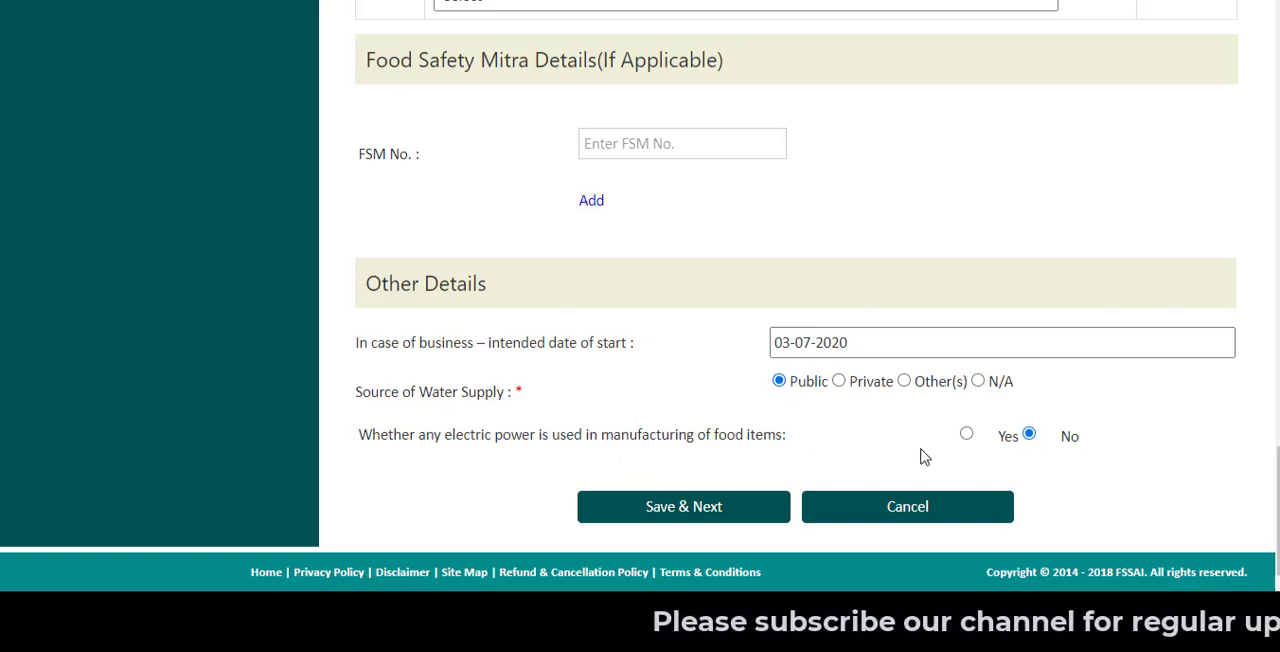
- Leave electric power use in food manufacturing at No and save the form to continue to document upload
left_click(968, 436)
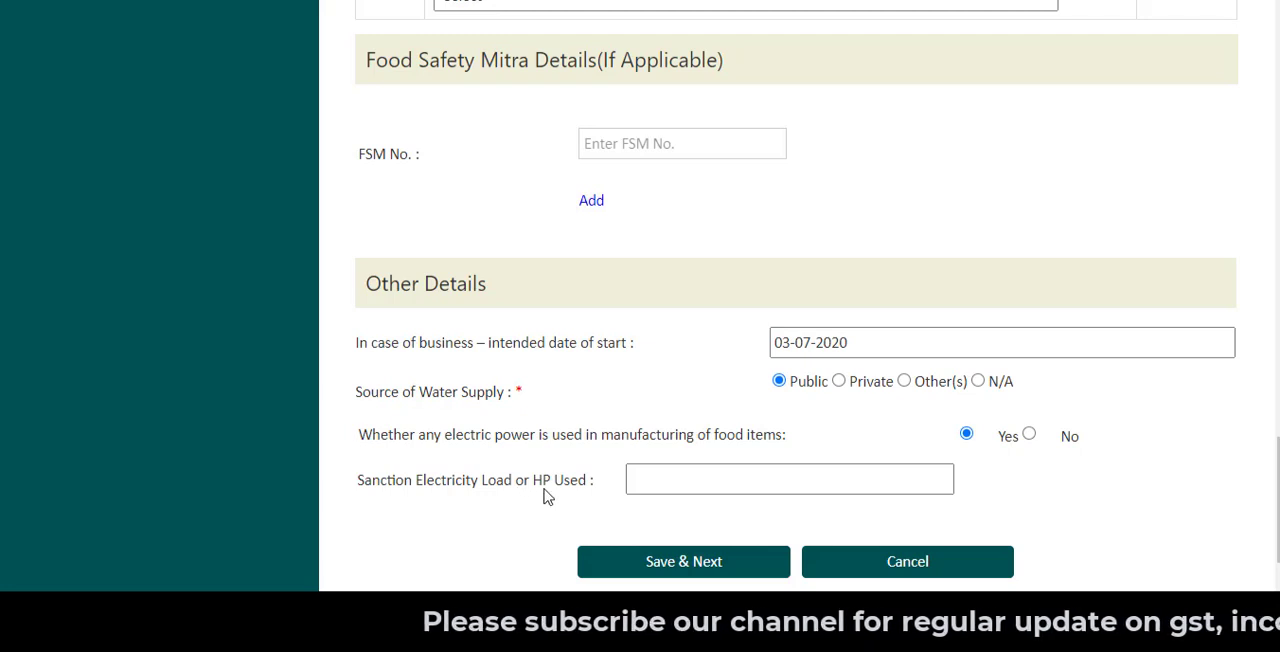
left_click(1029, 434)
left_click(717, 506)
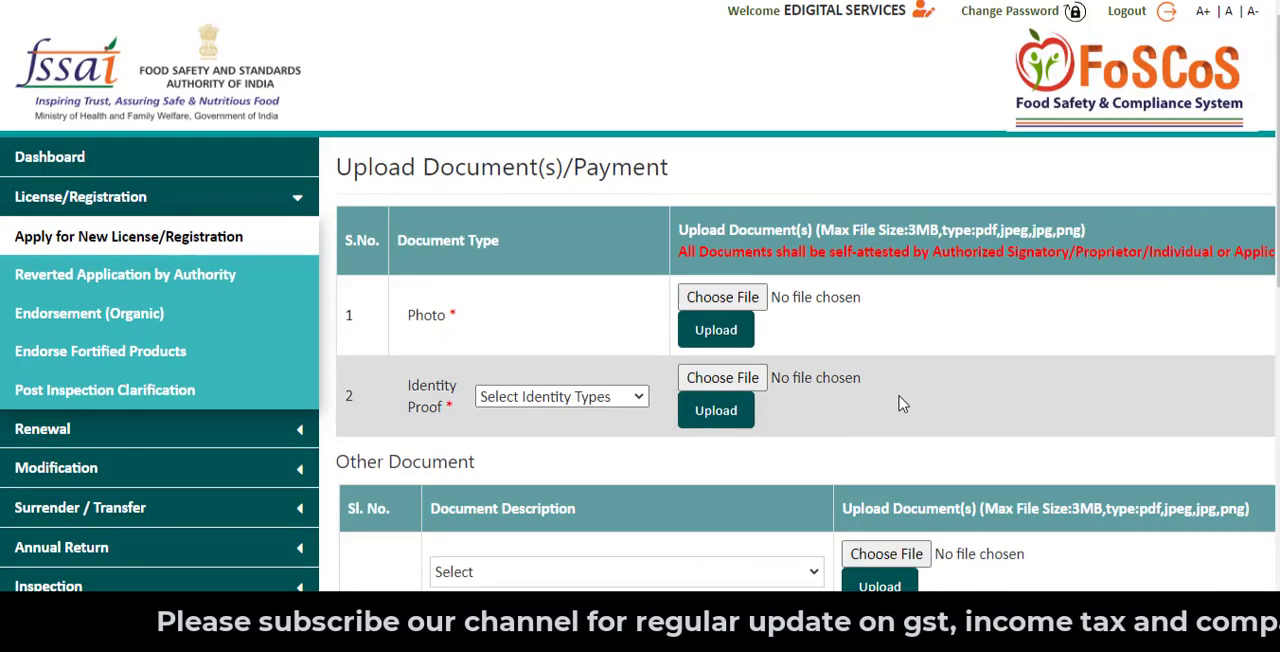
- Review the identity types accepted as identity proof without choosing one
scroll(898, 403, "down", 1)
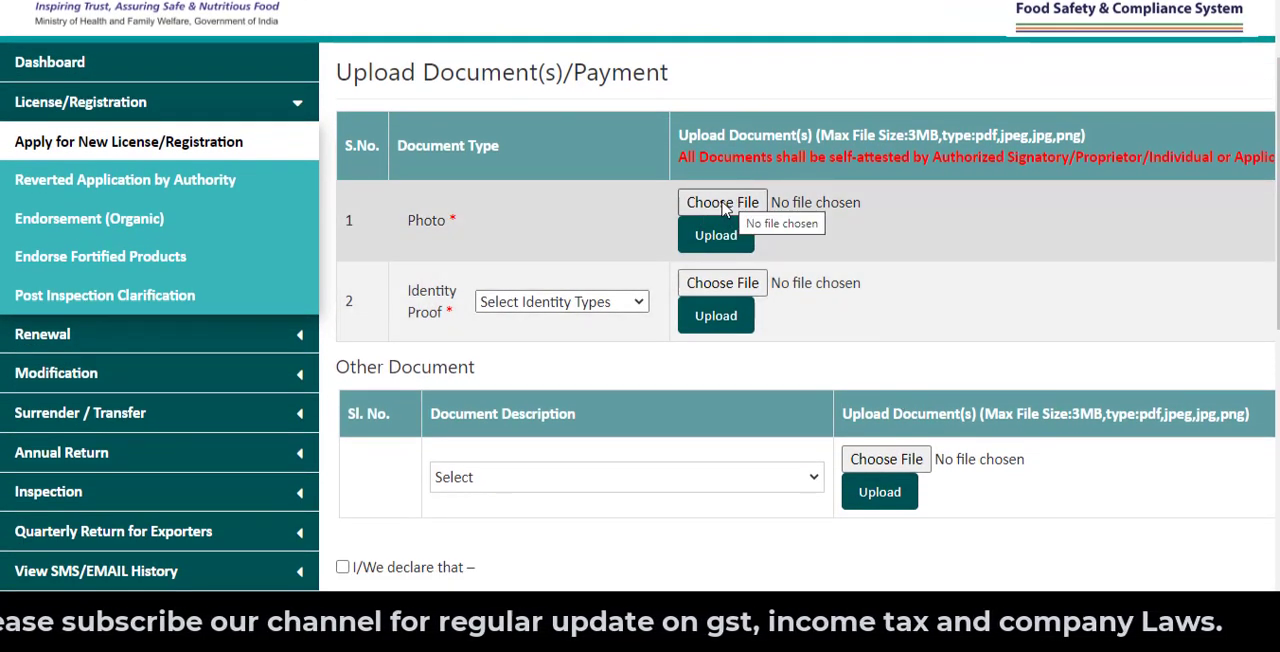
left_click(570, 303)
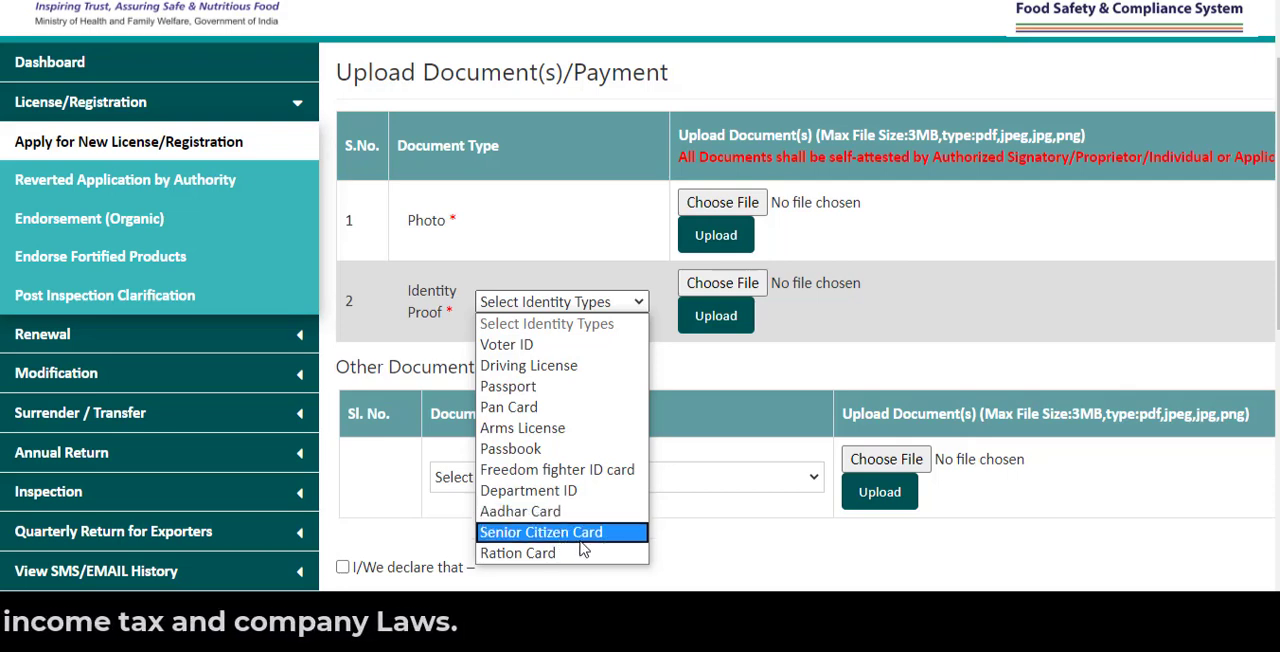
left_click(737, 375)
- Choose Any Other Document as the description in the Other Document section
scroll(729, 343, "down", 2)
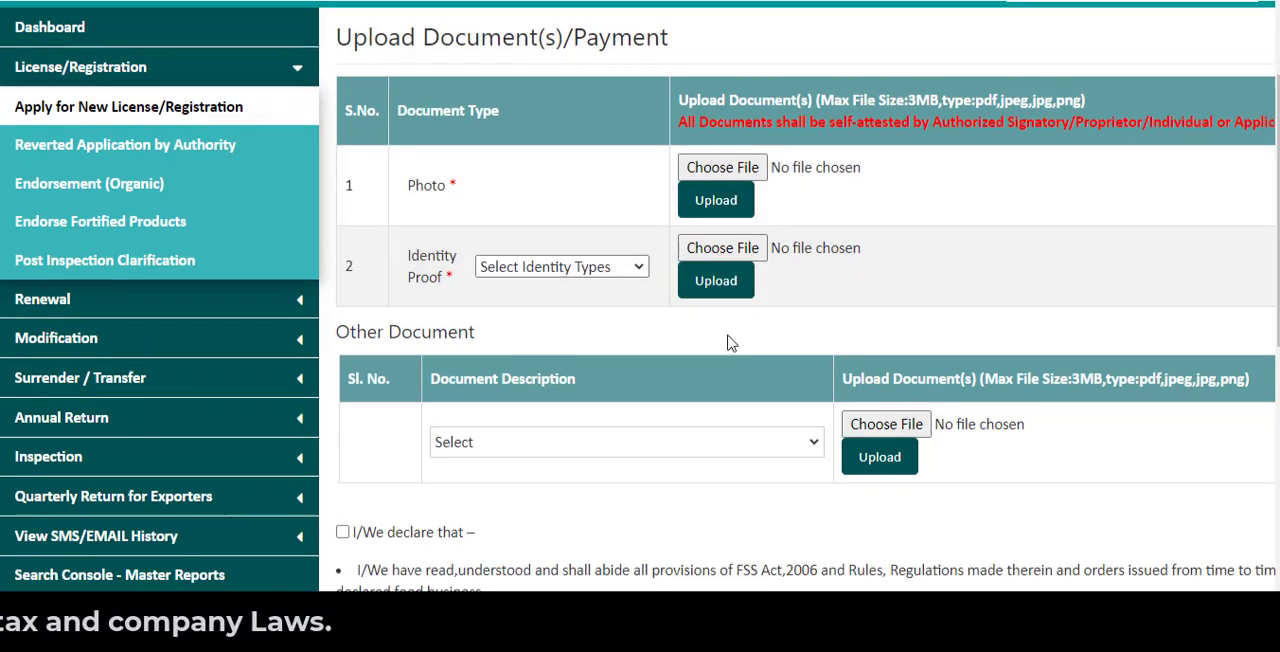
left_click(557, 297)
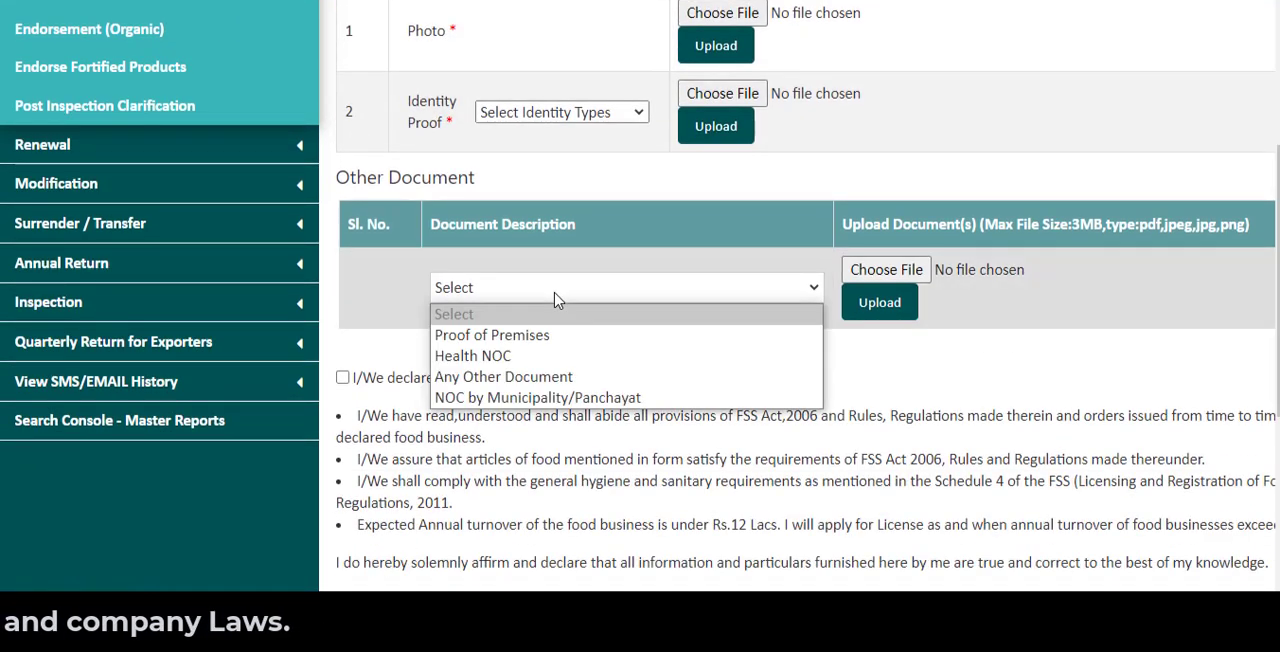
left_click(553, 380)
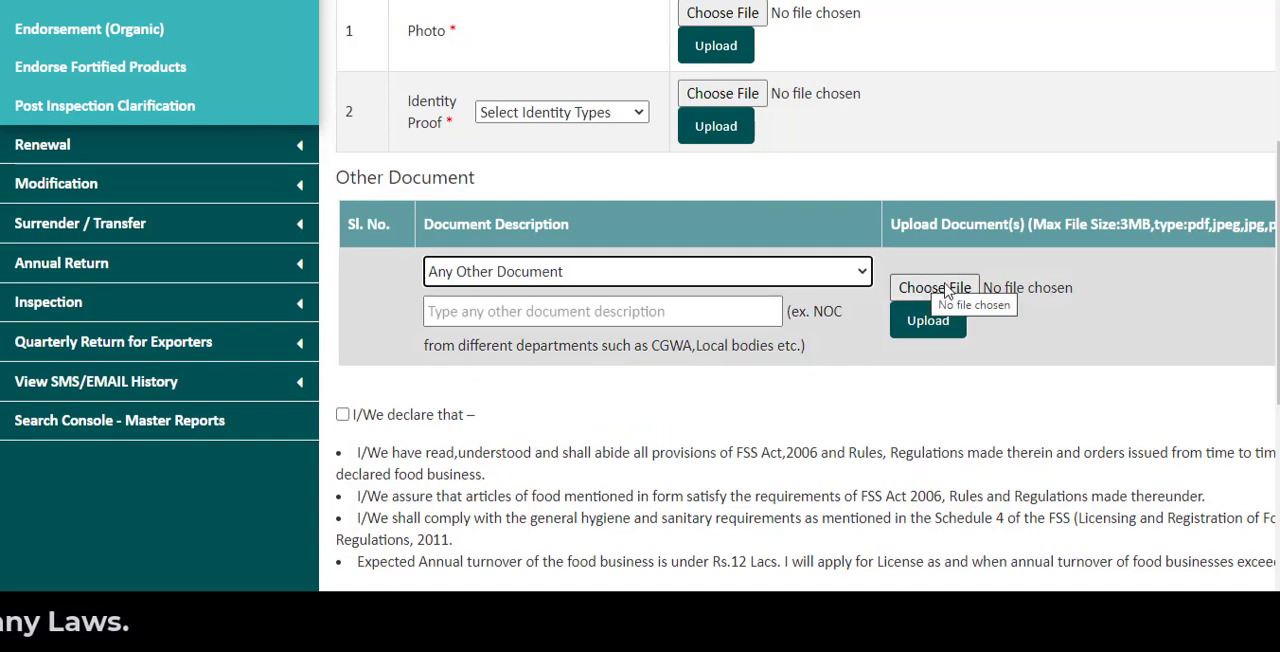
- Accept the applicant's declaration and choose SBIePay as the payment method
scroll(815, 330, "down", 2)
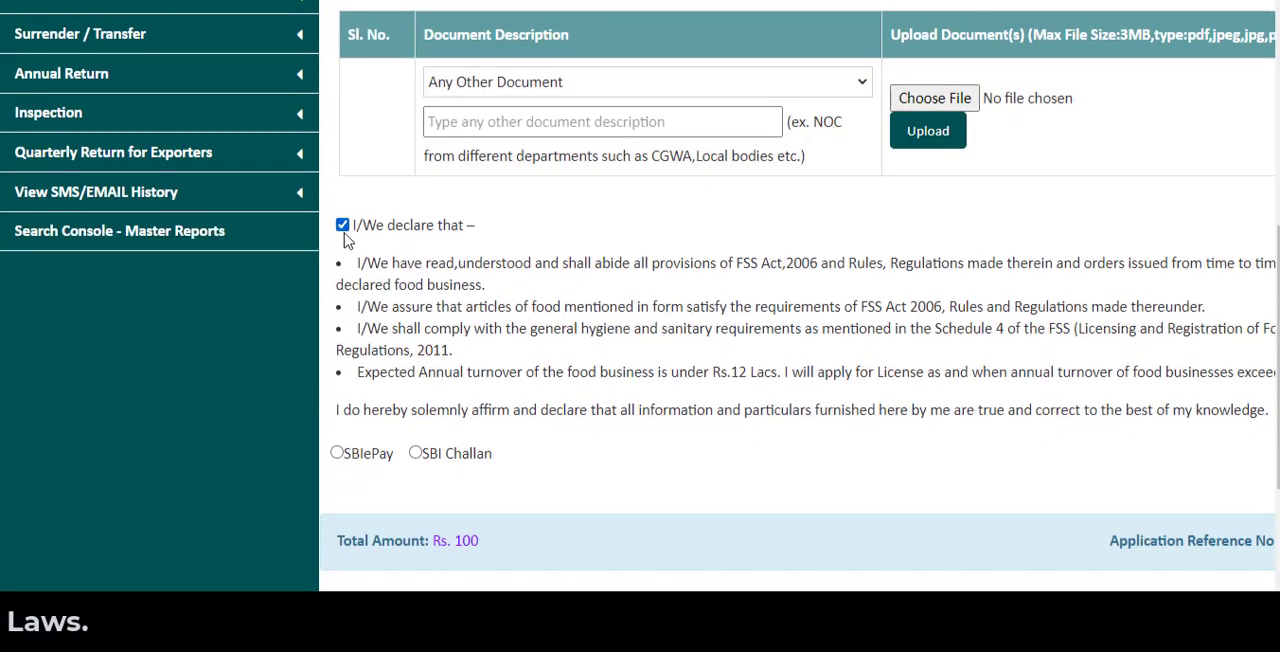
left_click(342, 225)
scroll(588, 325, "down", 1)
scroll(588, 325, "down", 1)
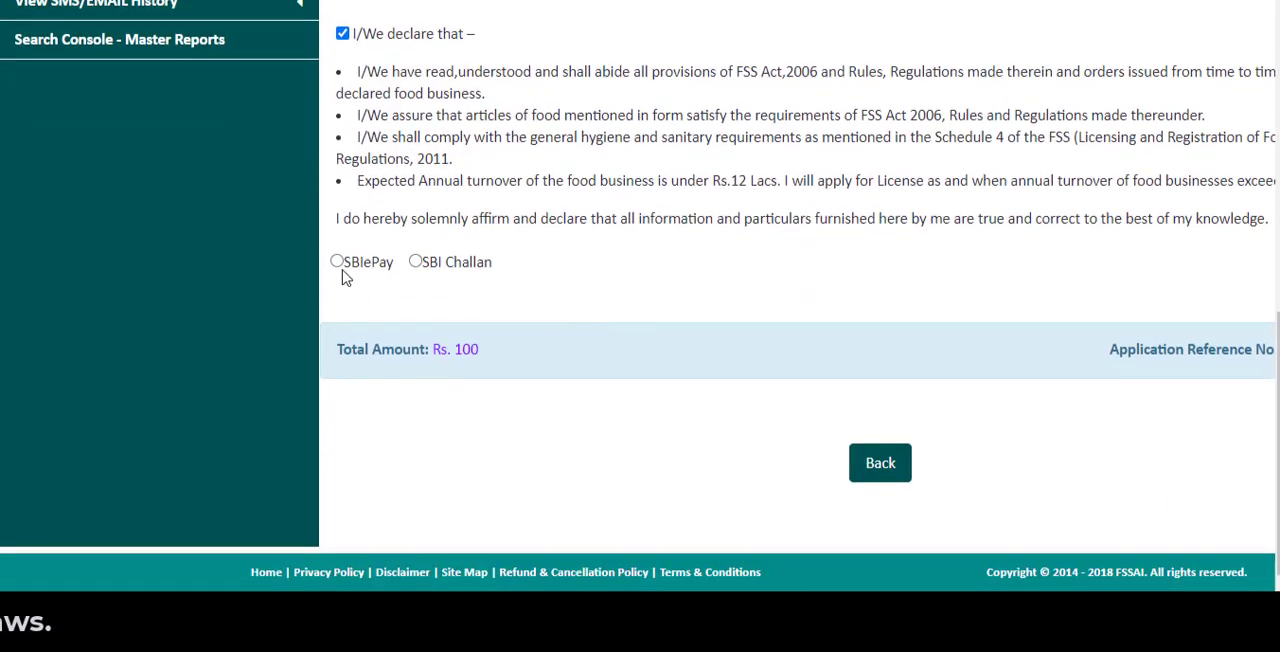
left_click(415, 262)
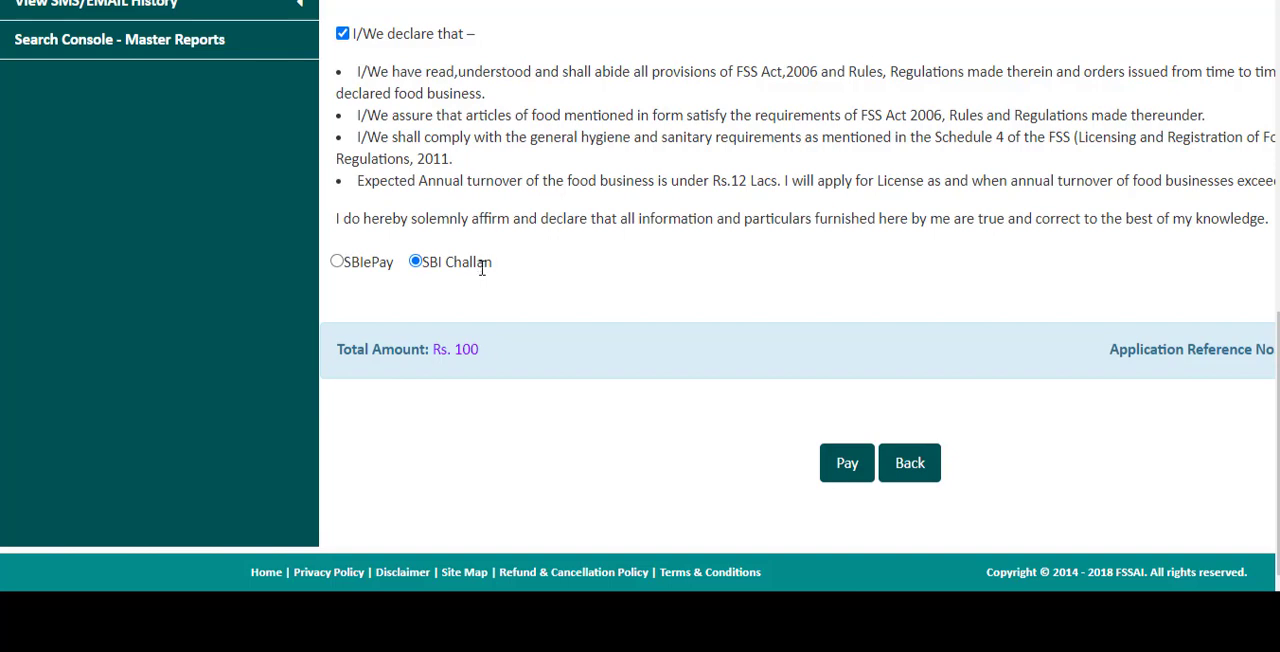
left_click(337, 263)
- Review the payment notes and the document upload sections of the application
scroll(686, 346, "down", 3)
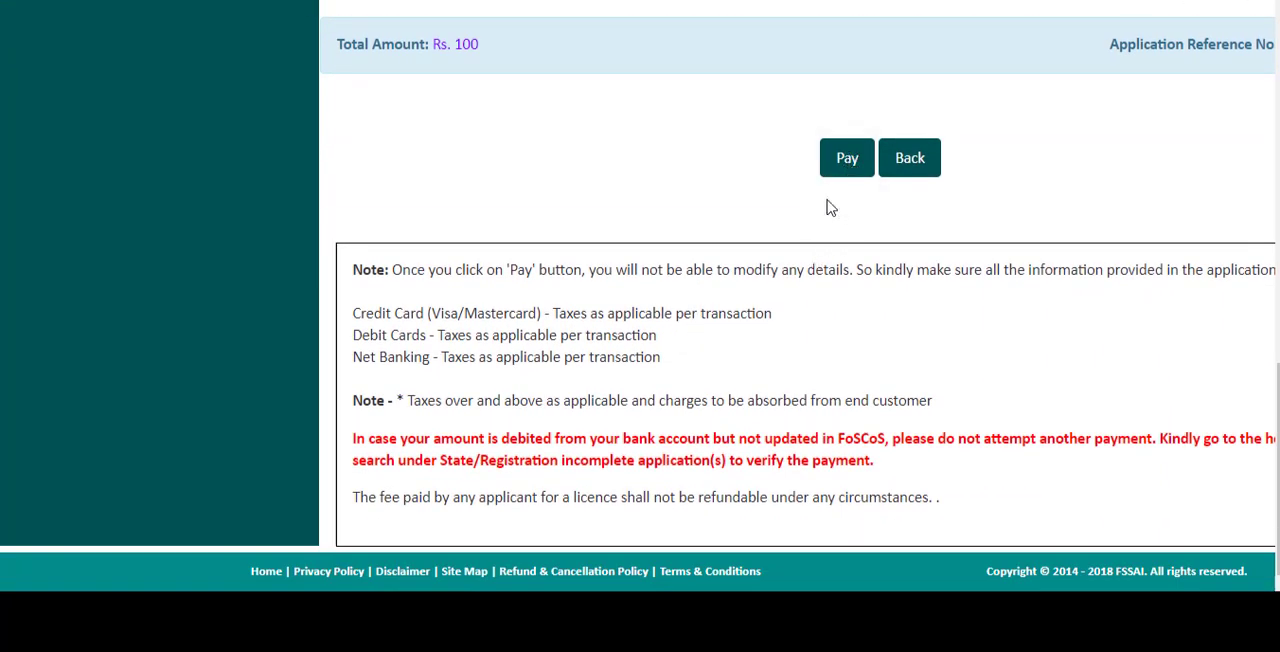
scroll(852, 233, "up", 3)
scroll(852, 233, "up", 3)
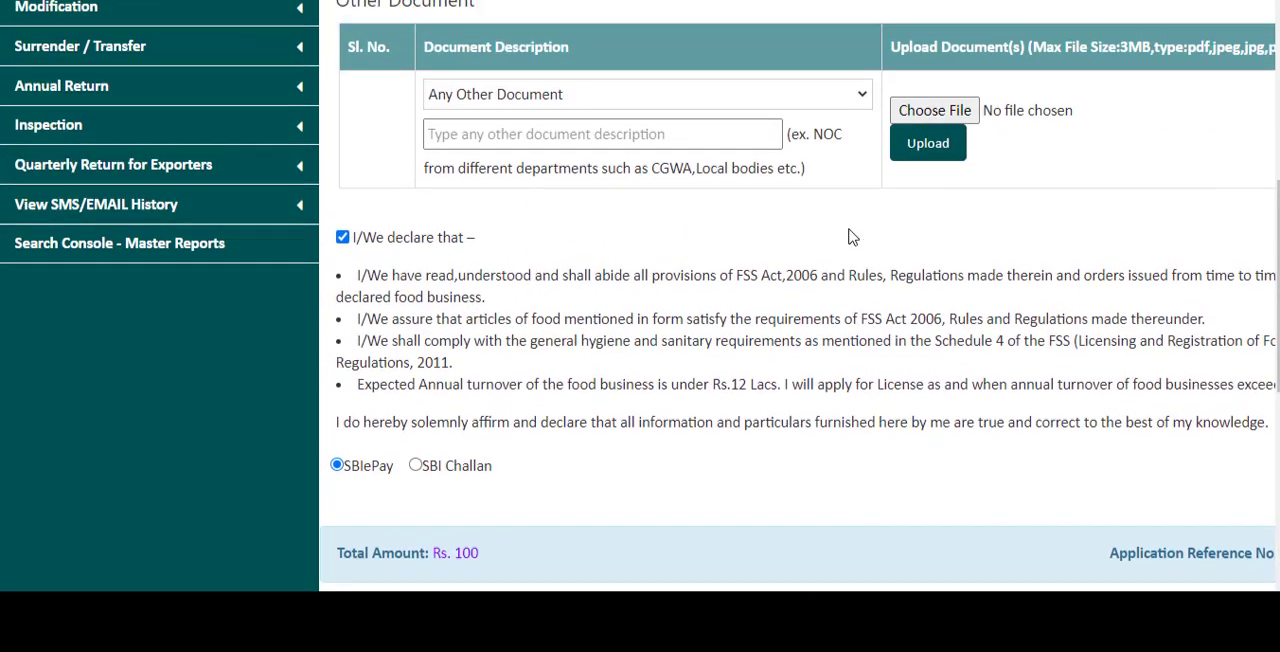
scroll(879, 327, "up", 1)
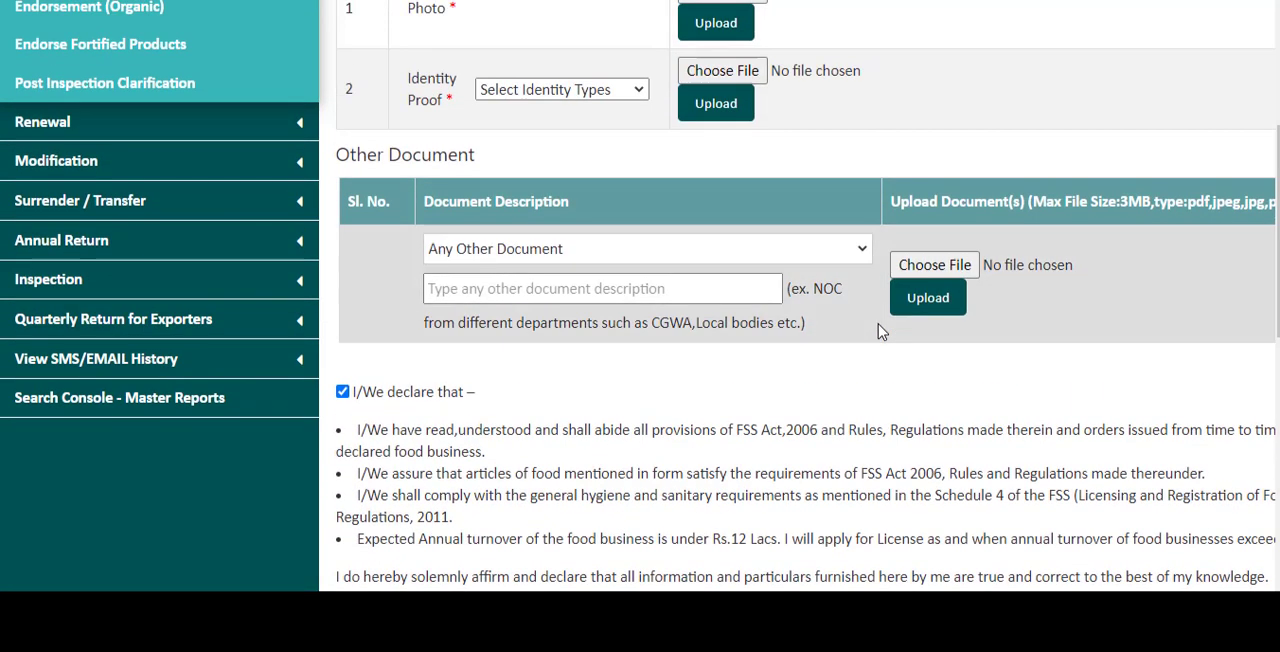
scroll(879, 331, "up", 2)
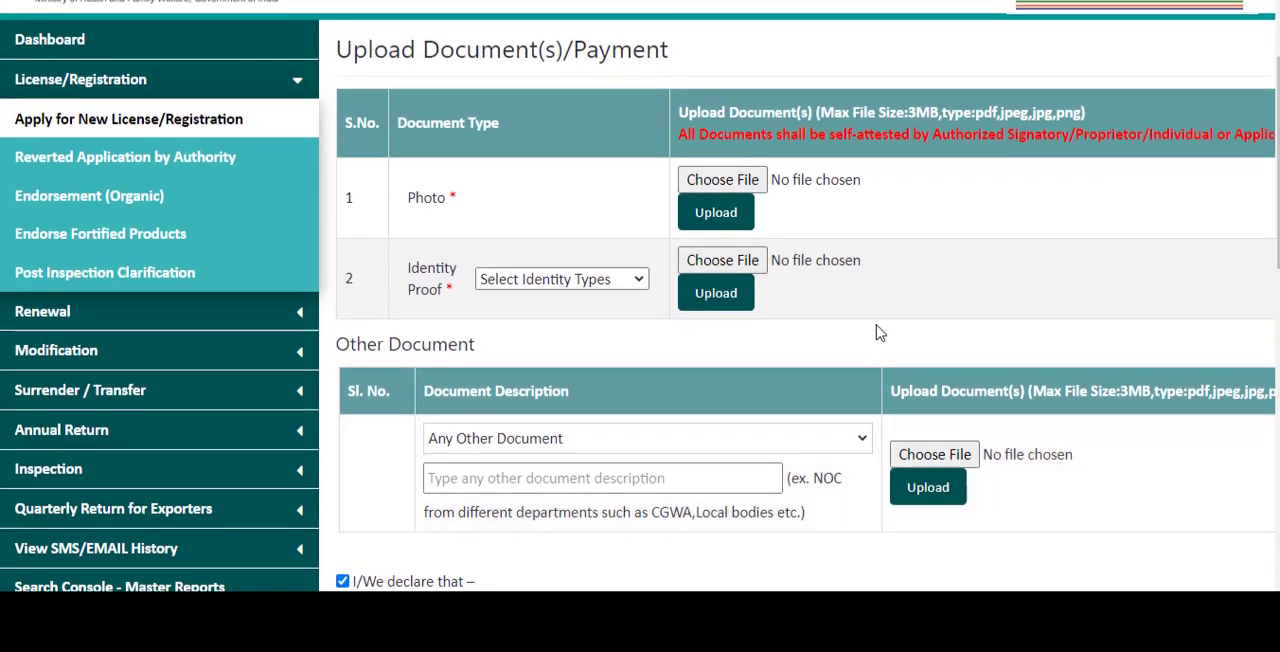